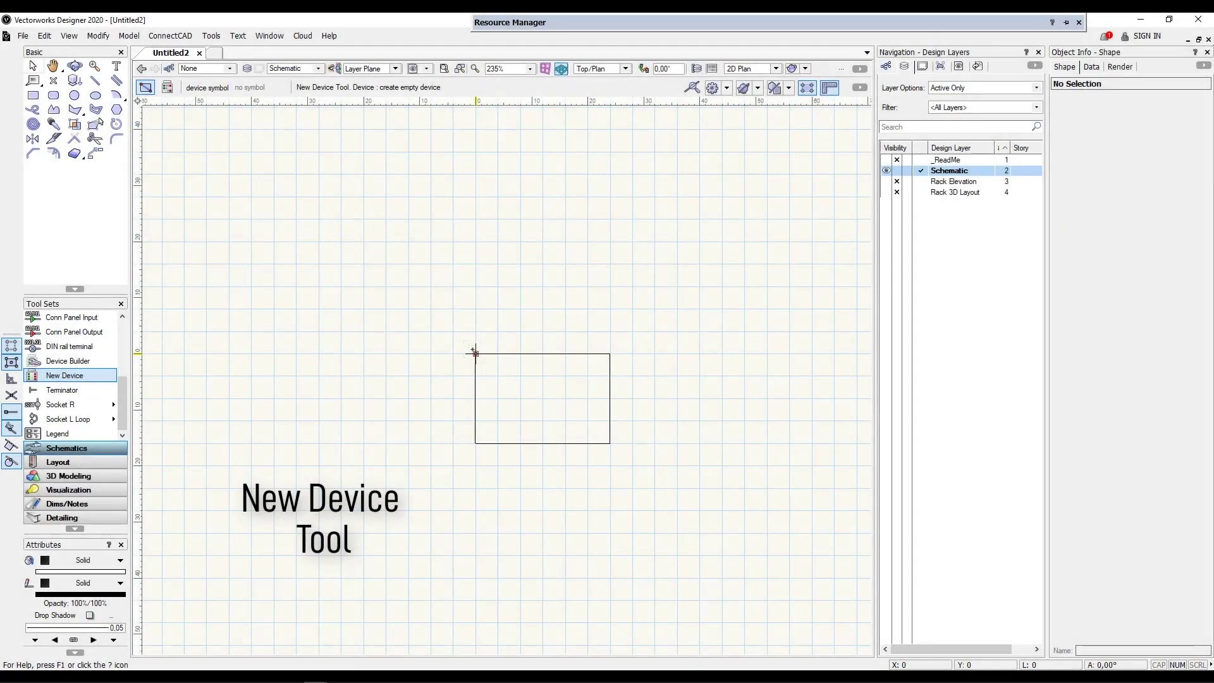
Place a new empty device on the schematic and name it HDMI Splitter.
{"action": "left_click", "coordinate": [475, 352]}
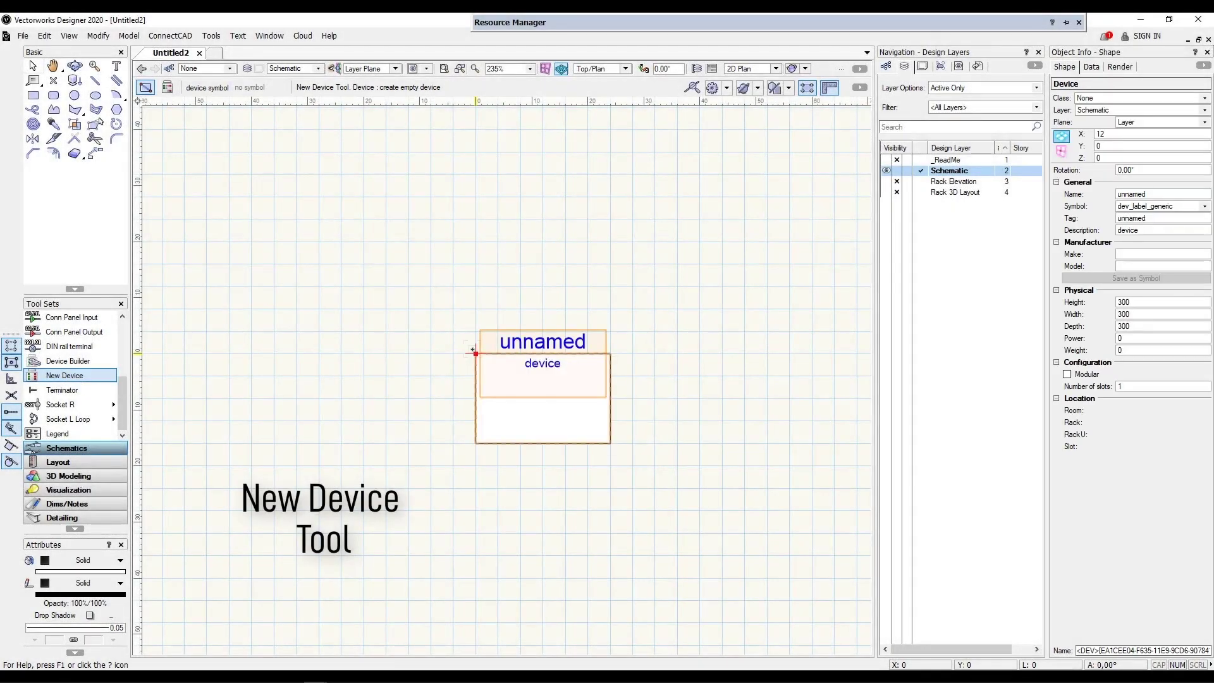
{"action": "left_click", "coordinate": [1156, 194]}
{"action": "type", "text": "HDMI Splitter"}
{"action": "key", "text": "Return"}
{"action": "key", "text": "x"}
In the device profile, add and position HDMI output sockets on the right edge.
{"action": "double_click", "coordinate": [552, 444]}
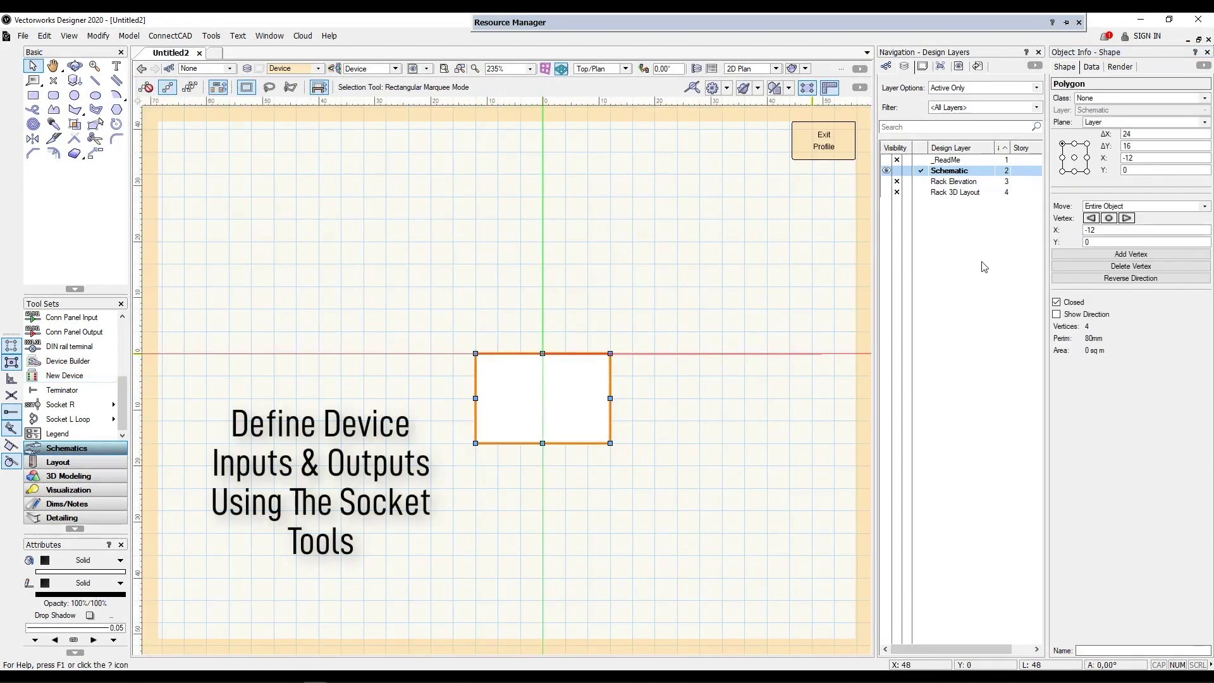
{"action": "left_click", "coordinate": [63, 405]}
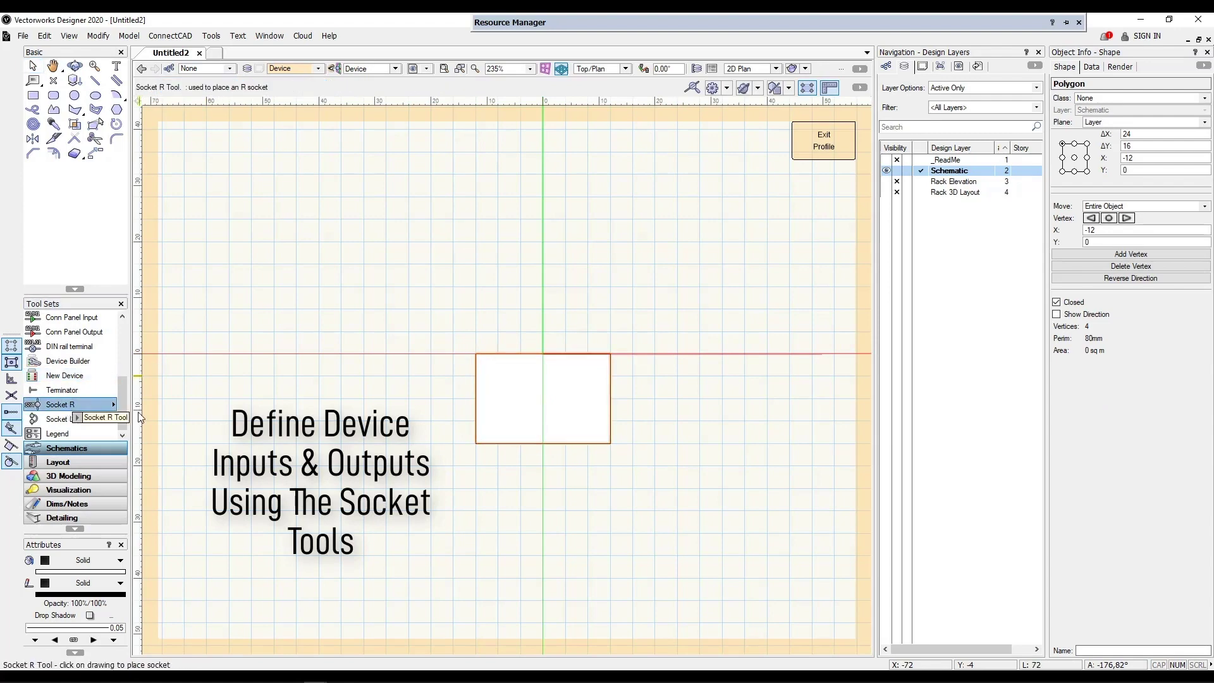
{"action": "left_click", "coordinate": [609, 375]}
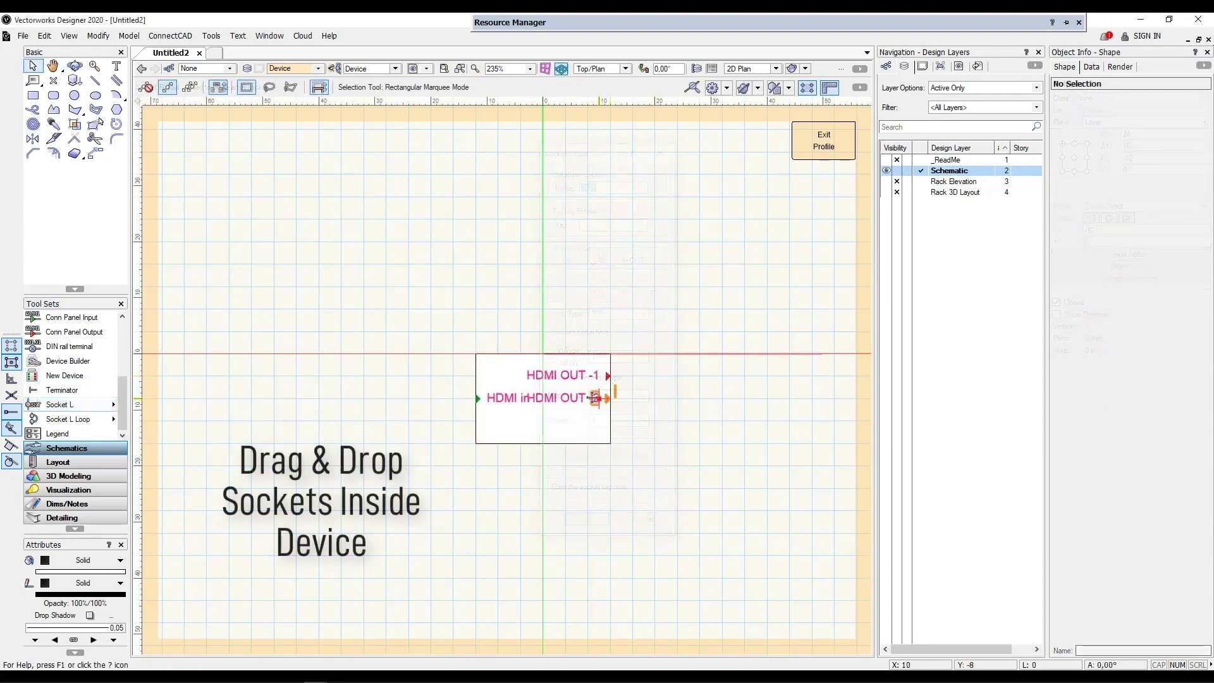
{"action": "left_click_drag", "start_coordinate": [596, 397], "coordinate": [595, 420]}
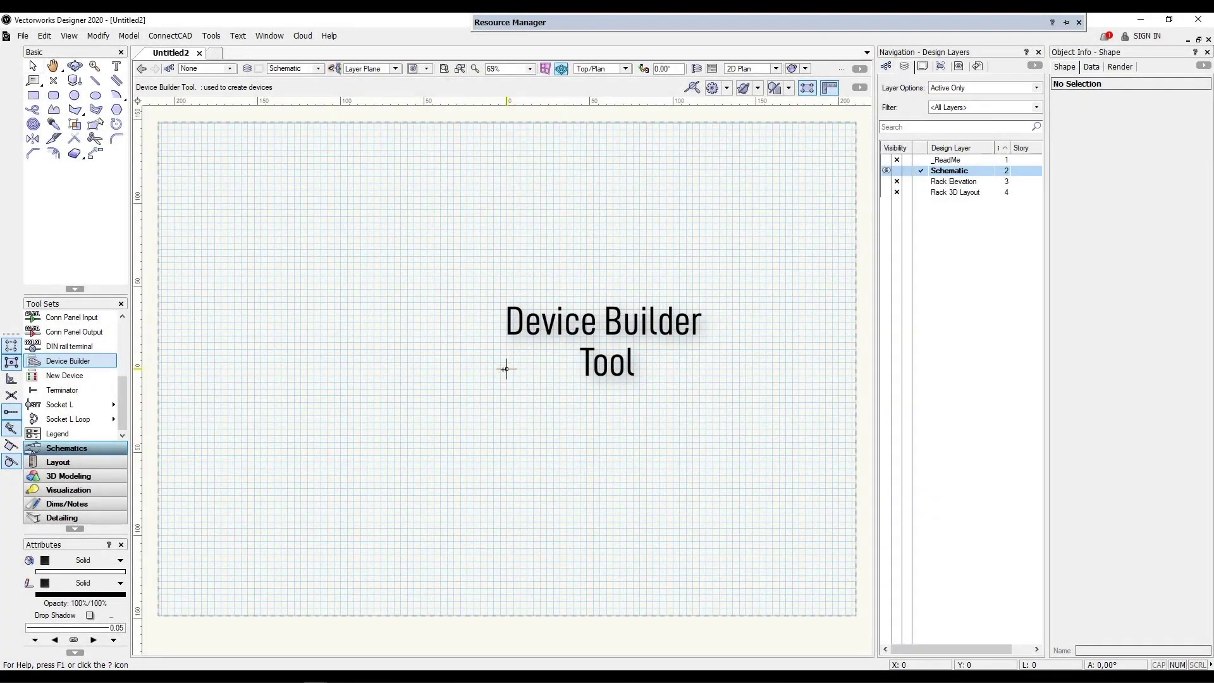
Create the ASS 133 D/I box device, then start a library device with Cisco as maker.
{"action": "left_click", "coordinate": [420, 293]}
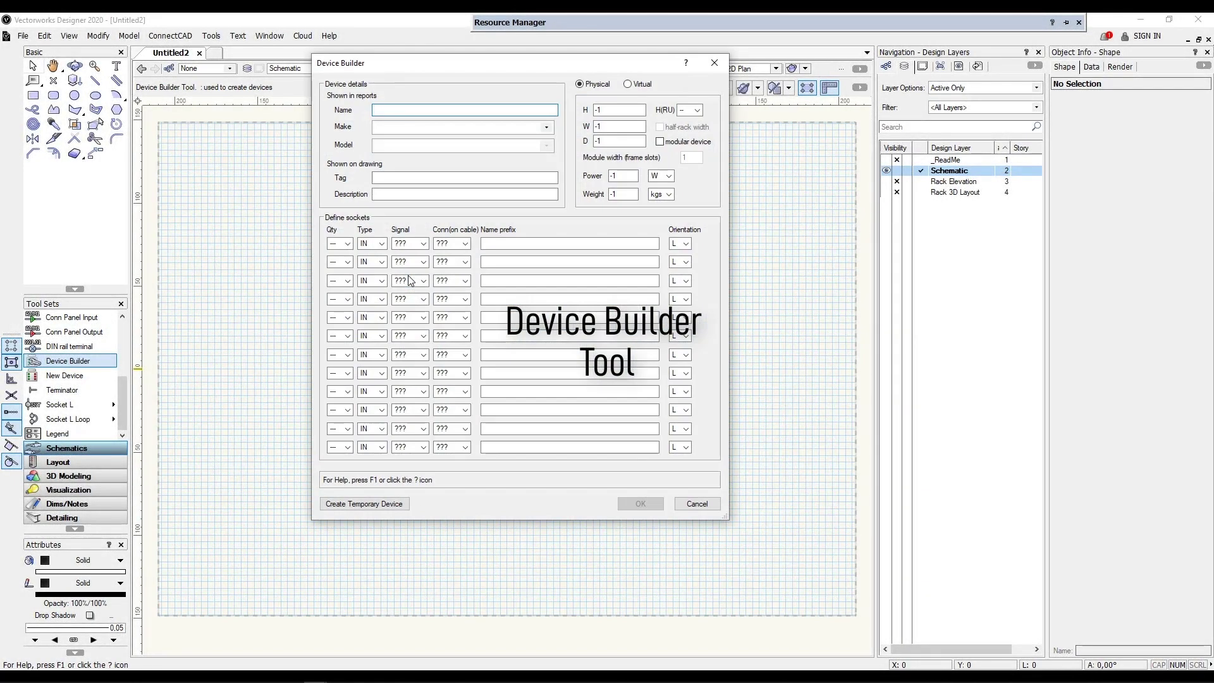
{"action": "left_click", "coordinate": [655, 505]}
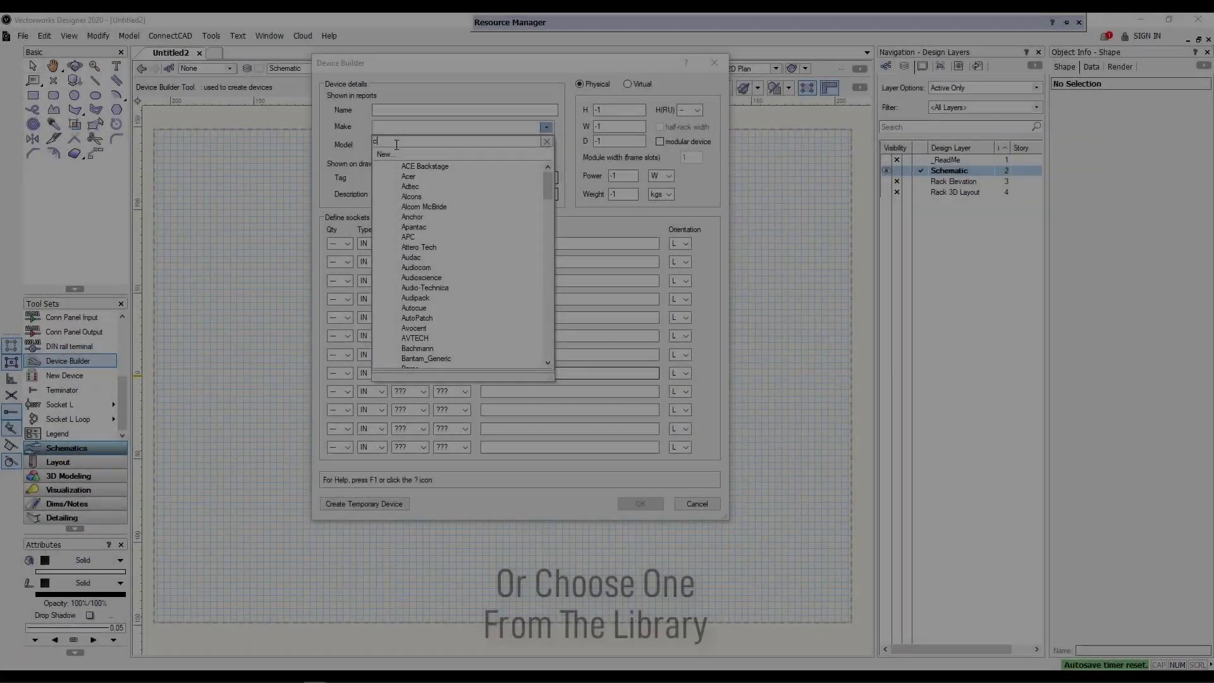
{"action": "type", "text": "isco"}
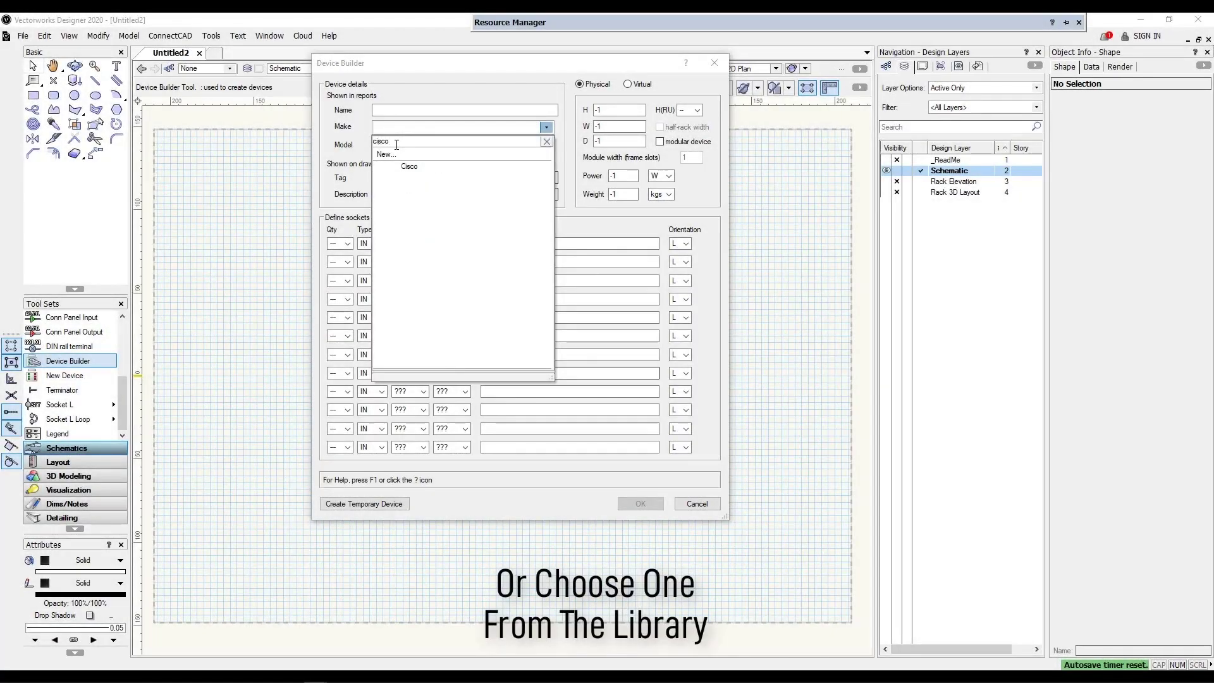
{"action": "left_click", "coordinate": [410, 166]}
{"action": "left_click", "coordinate": [546, 145]}
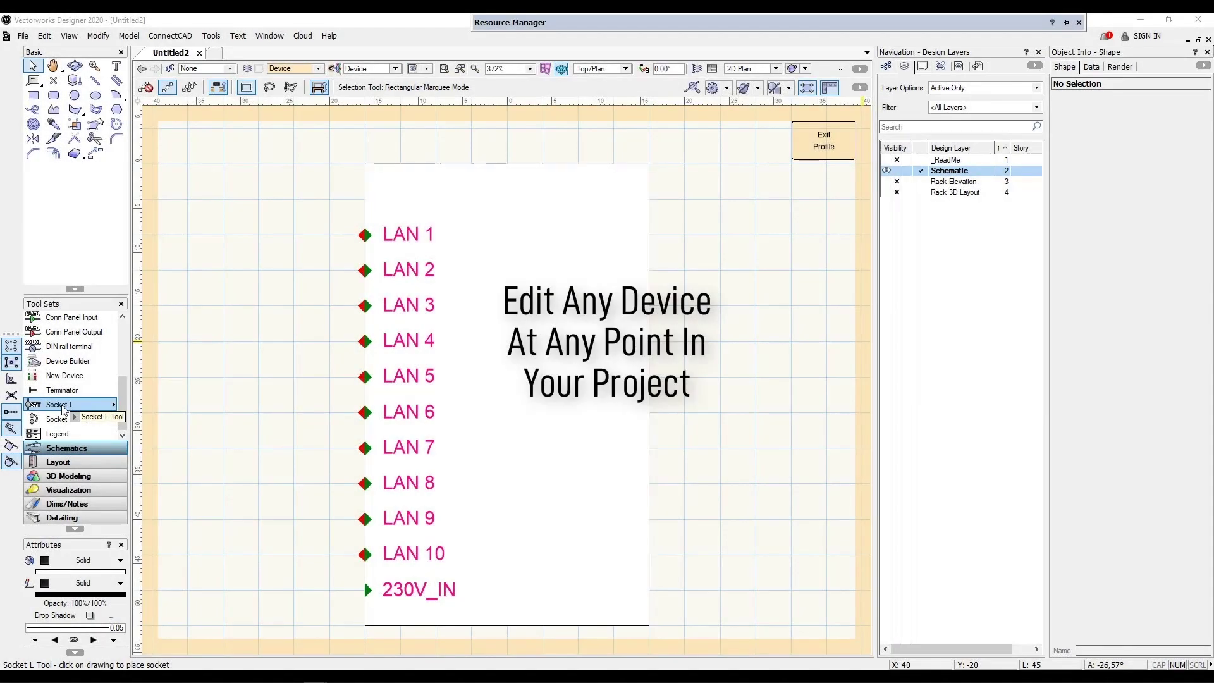
Add a right-edge output socket named Optical to the LAN switch device.
{"action": "left_click", "coordinate": [114, 408]}
{"action": "left_click", "coordinate": [114, 408]}
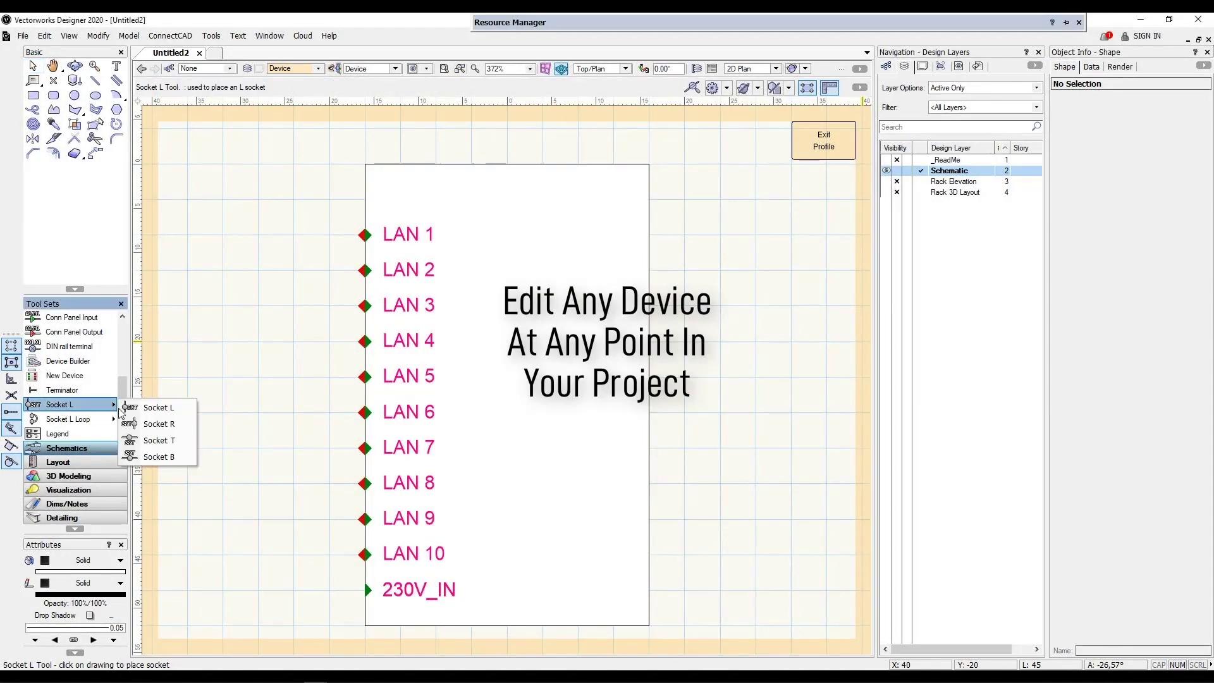
{"action": "left_click", "coordinate": [163, 422]}
{"action": "left_click", "coordinate": [649, 306]}
{"action": "left_click", "coordinate": [605, 186]}
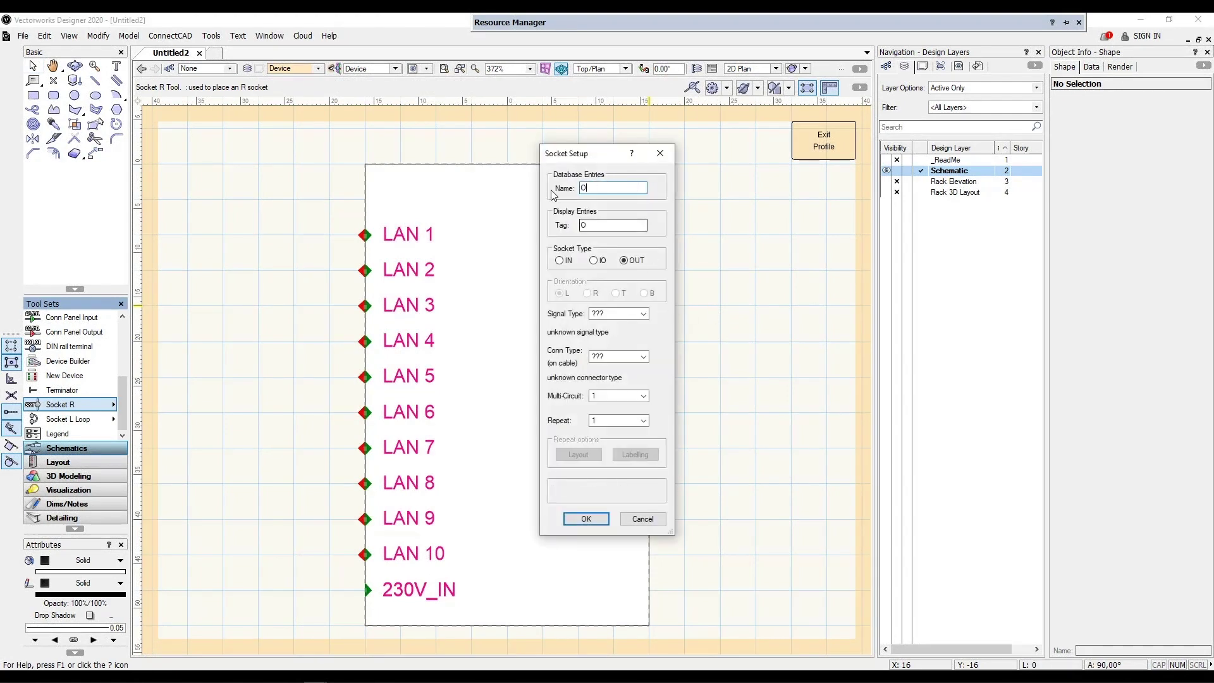
{"action": "type", "text": "Optical"}
{"action": "key", "text": "Return"}
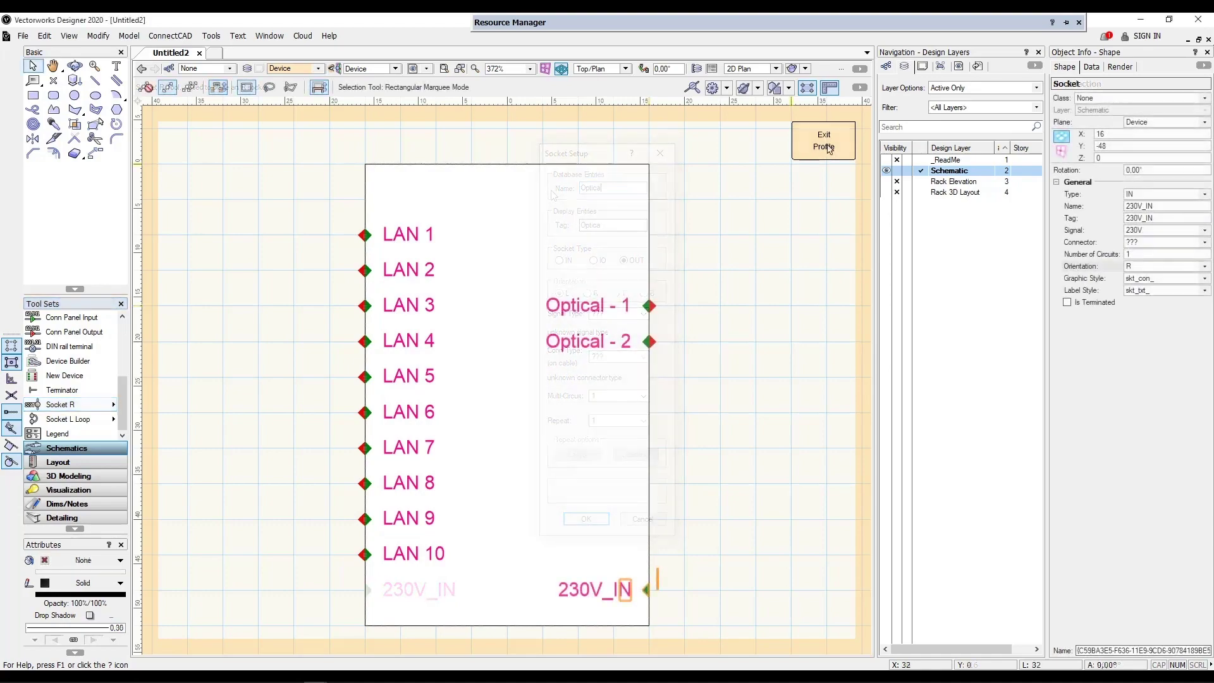
{"action": "scroll", "coordinate": [689, 342], "scroll_direction": "down", "scroll_amount": 2}
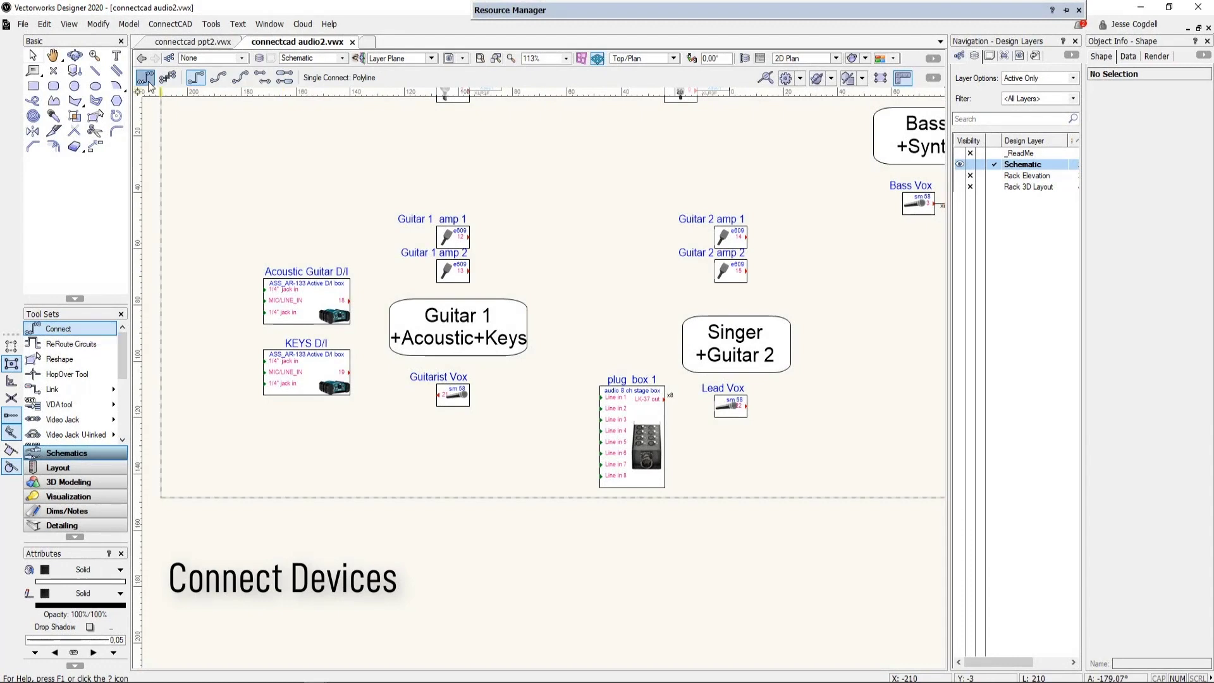
Connect Guitar 1 amp 1's output to plug box 1 Line in 1 with rounded cable corners.
{"action": "left_click", "coordinate": [470, 237]}
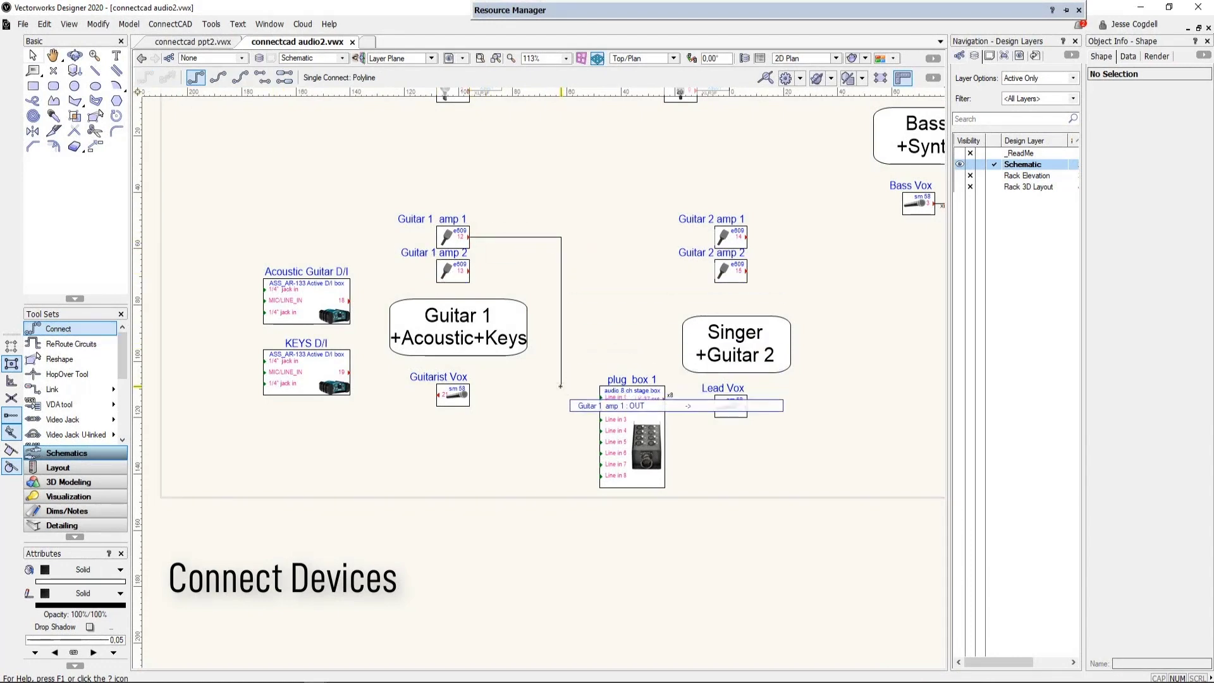
{"action": "left_click", "coordinate": [597, 397]}
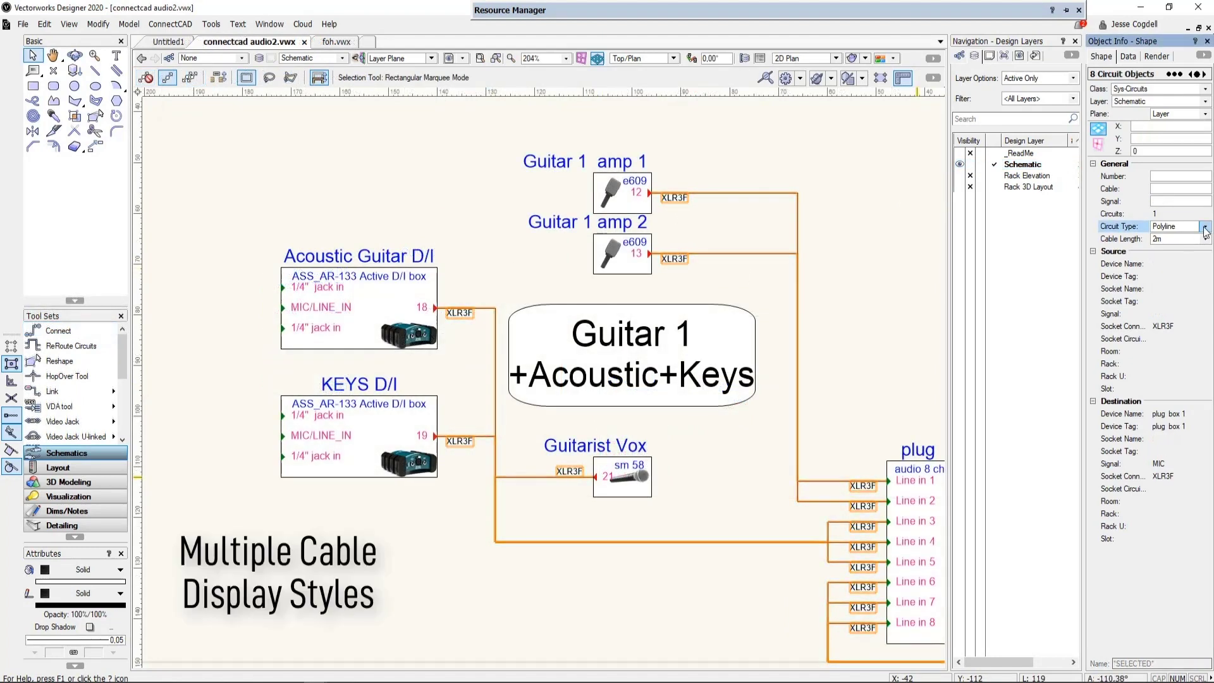
{"action": "left_click", "coordinate": [1206, 231]}
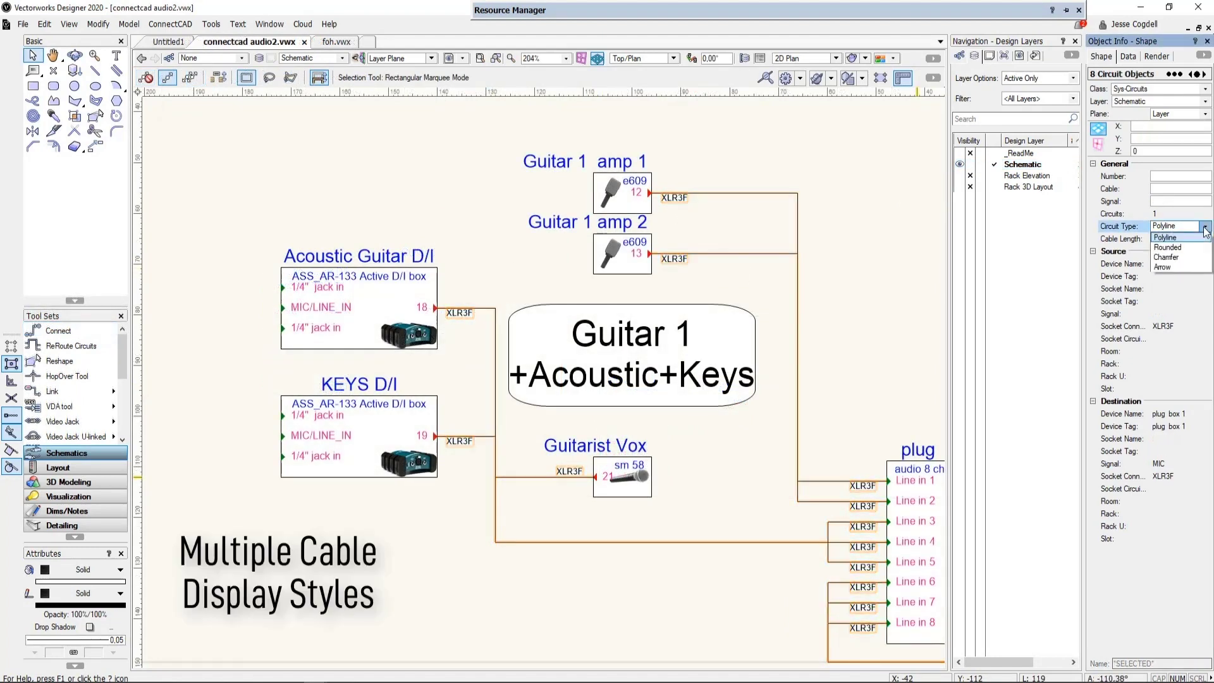
{"action": "left_click", "coordinate": [1187, 256]}
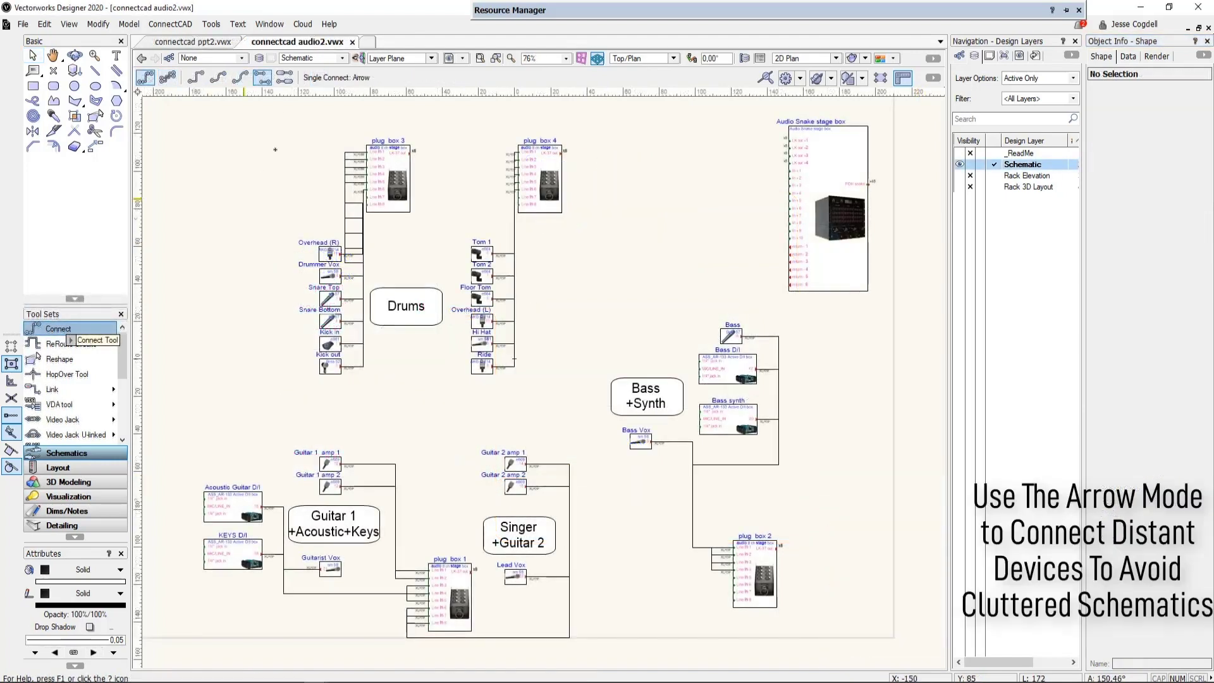
Connect plug box 1's output to the Audio Snake stage box as an arrow connection.
{"action": "left_click", "coordinate": [261, 77]}
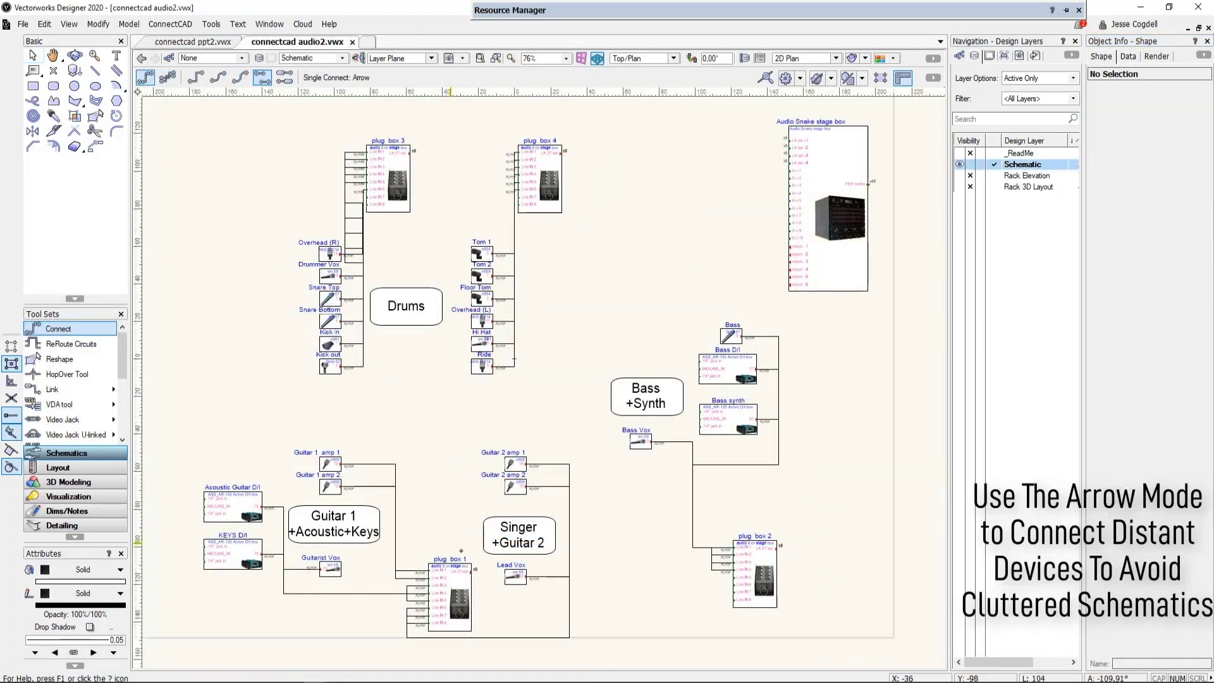
{"action": "left_click", "coordinate": [471, 571]}
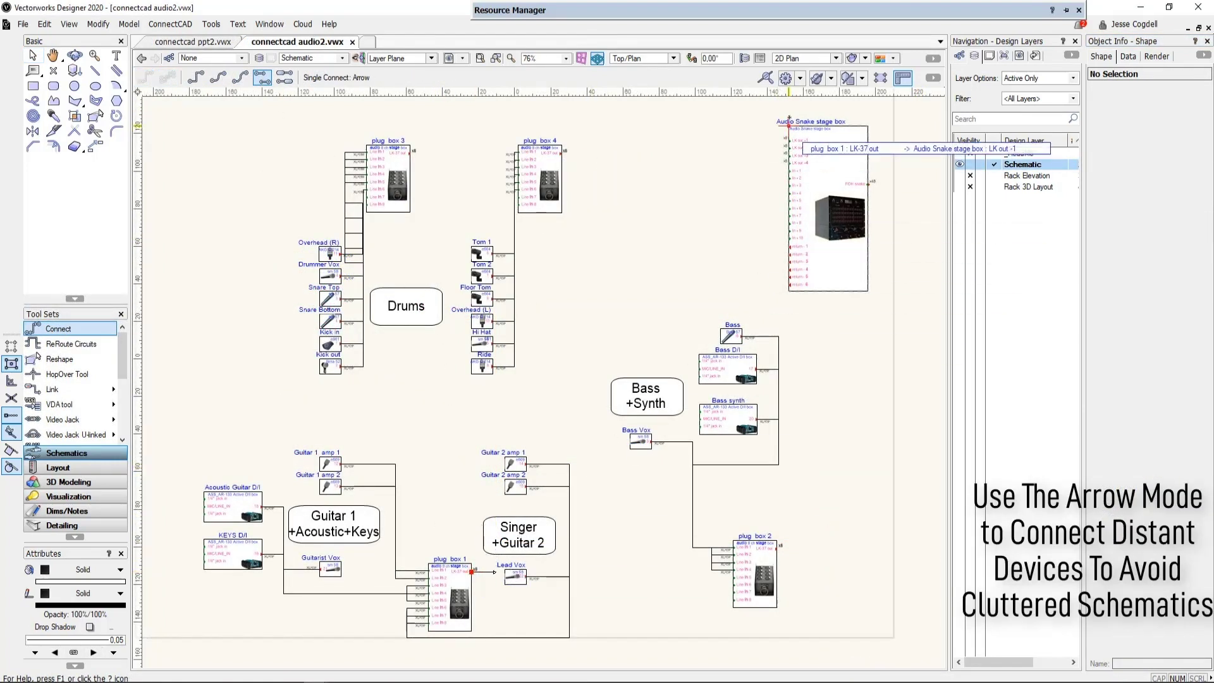
{"action": "left_click", "coordinate": [786, 141]}
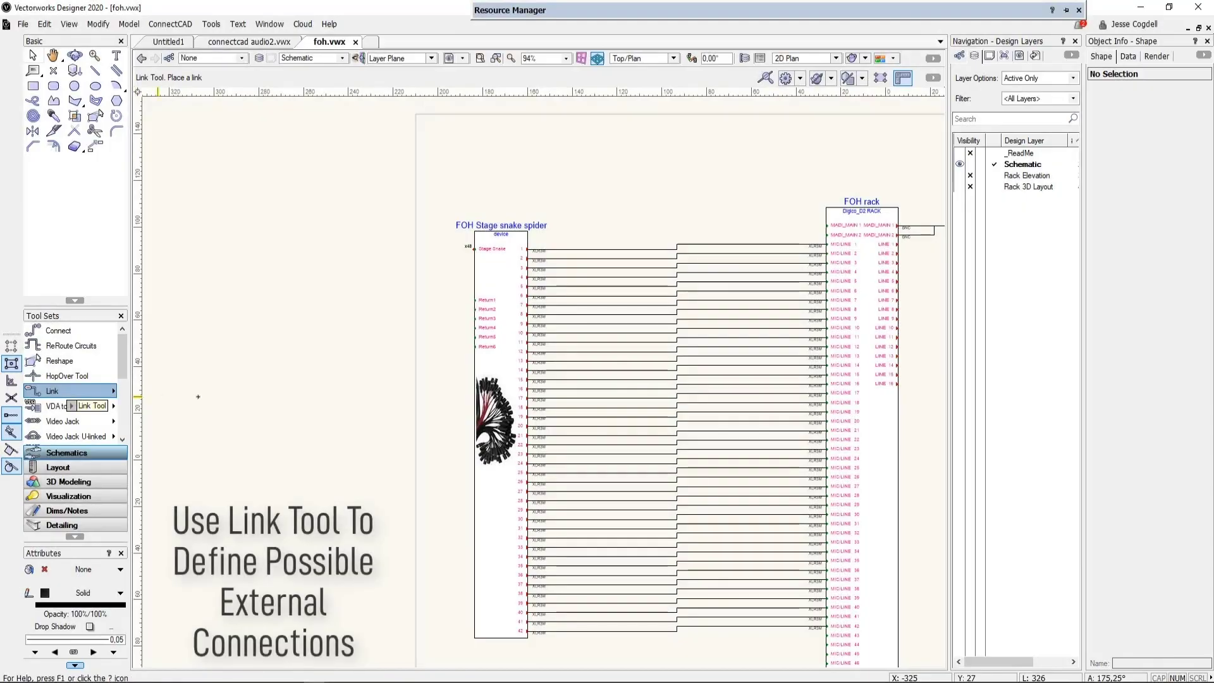
Place a link on the spider's Stage Snake port and link the FOH snake port to FOH Stage snake spider.
{"action": "left_click", "coordinate": [479, 249]}
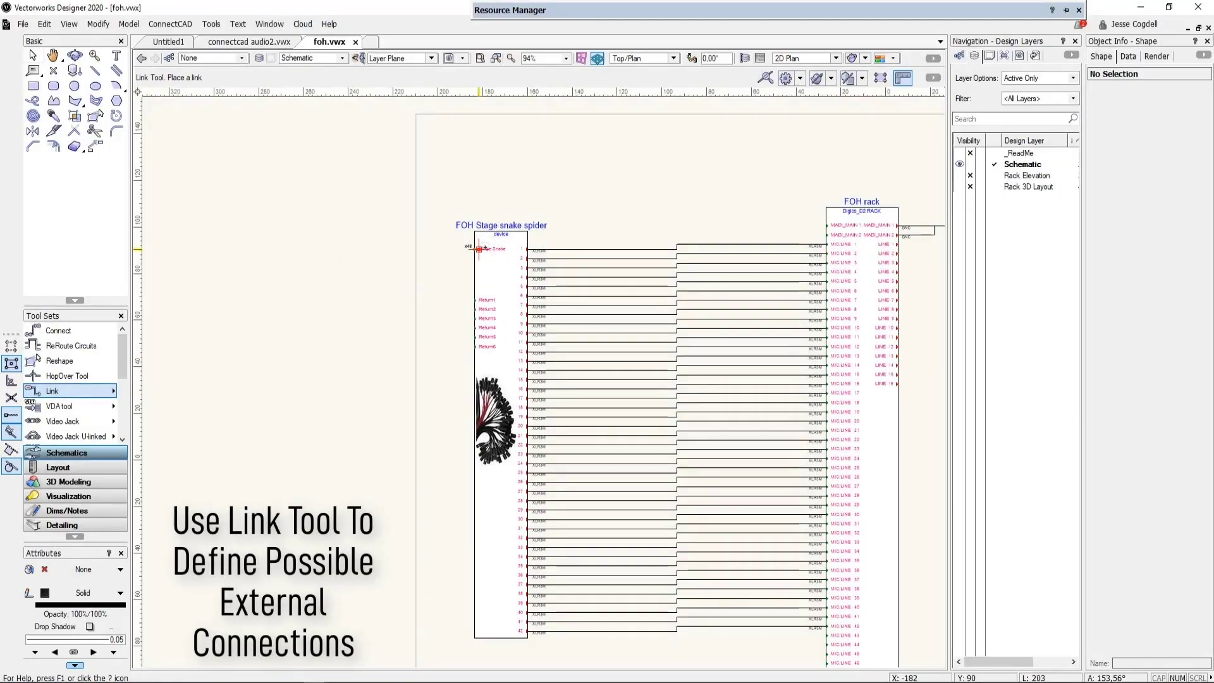
{"action": "scroll", "coordinate": [454, 277], "scroll_direction": "up", "scroll_amount": 5}
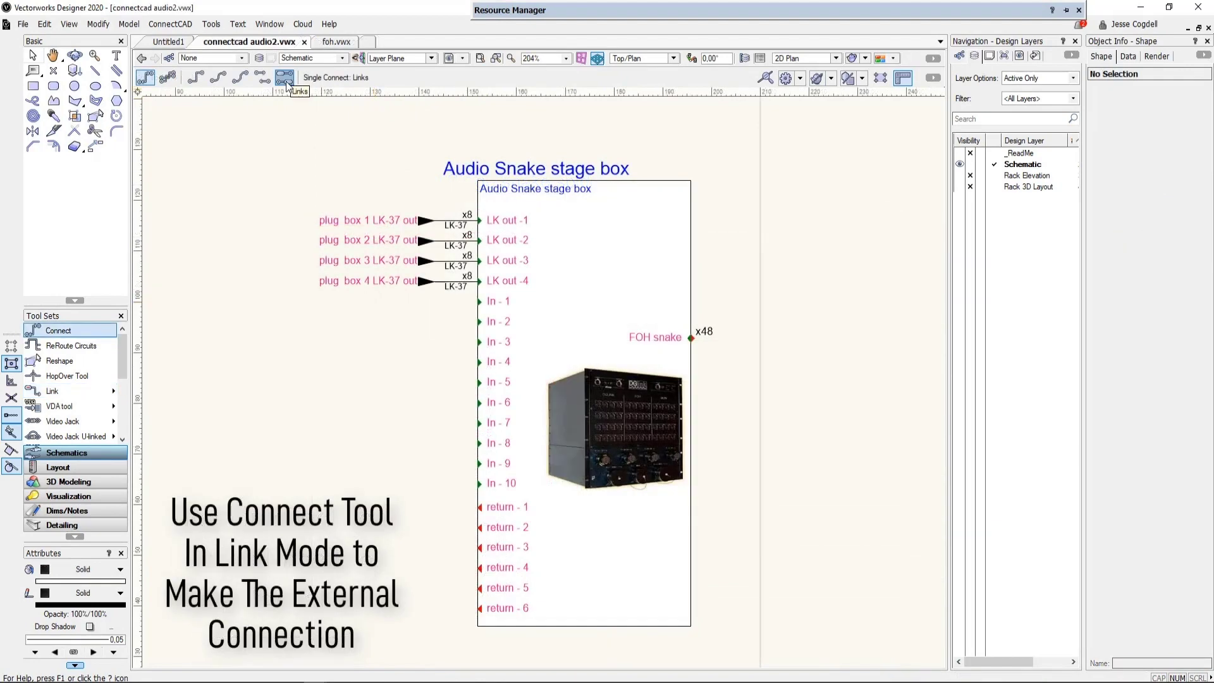
{"action": "left_click", "coordinate": [690, 338]}
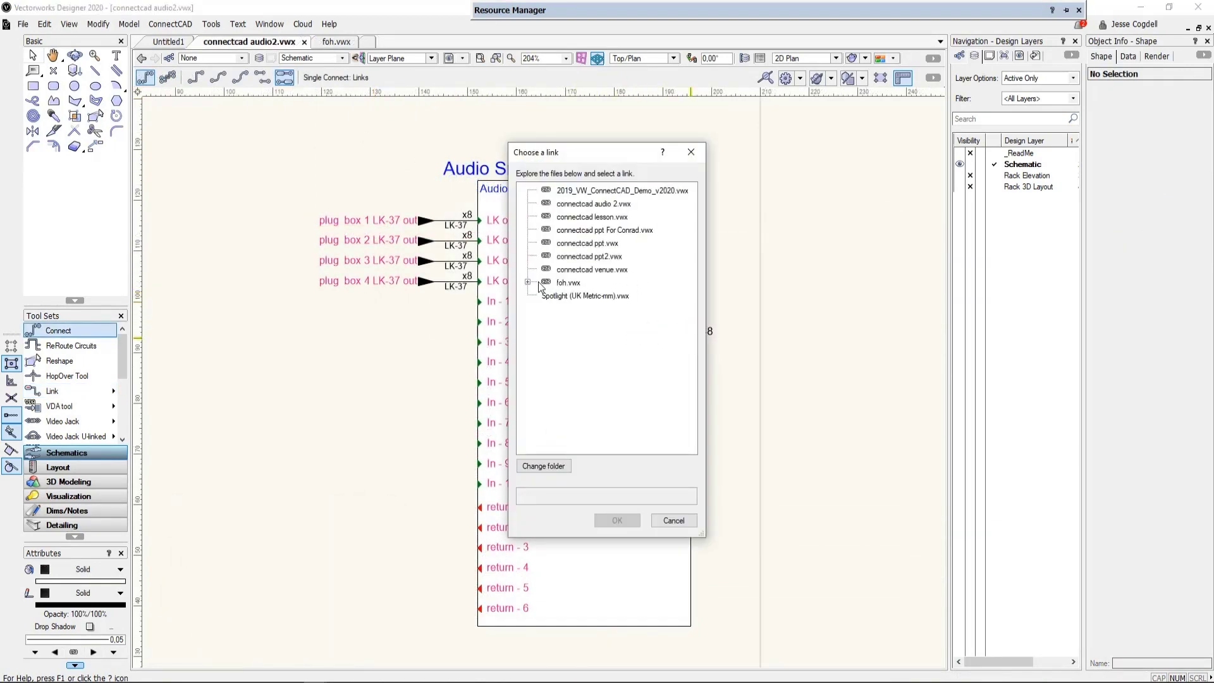
{"action": "left_click", "coordinate": [529, 283]}
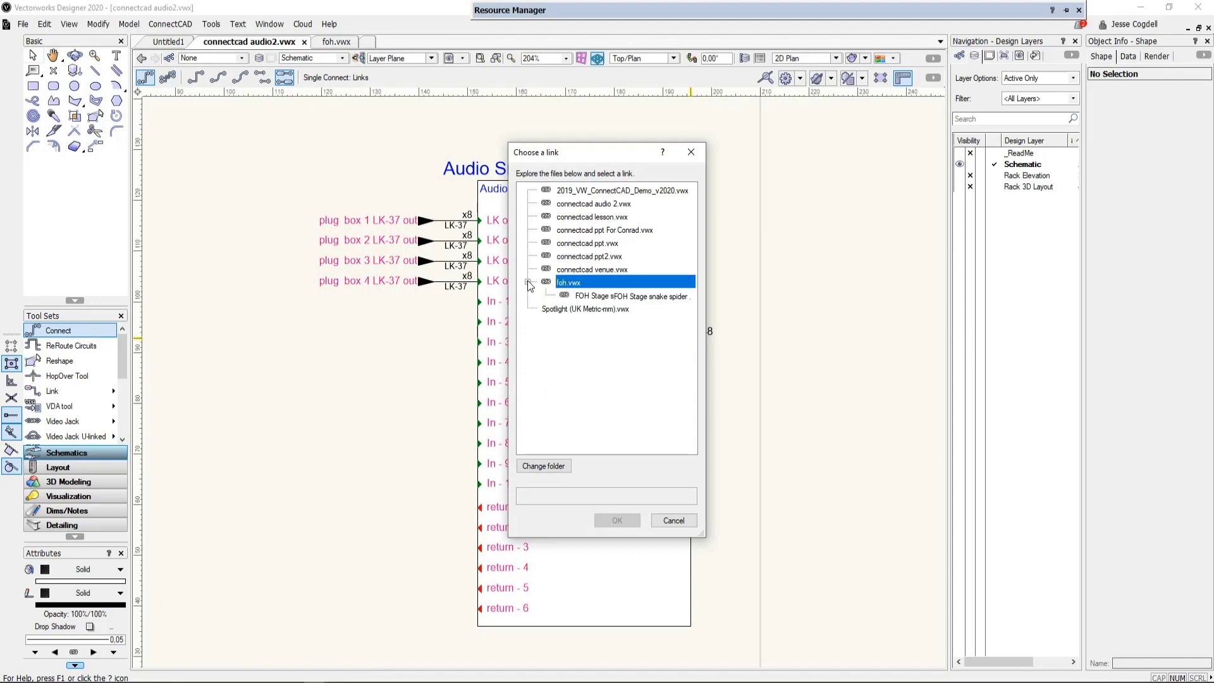
{"action": "left_click", "coordinate": [601, 297]}
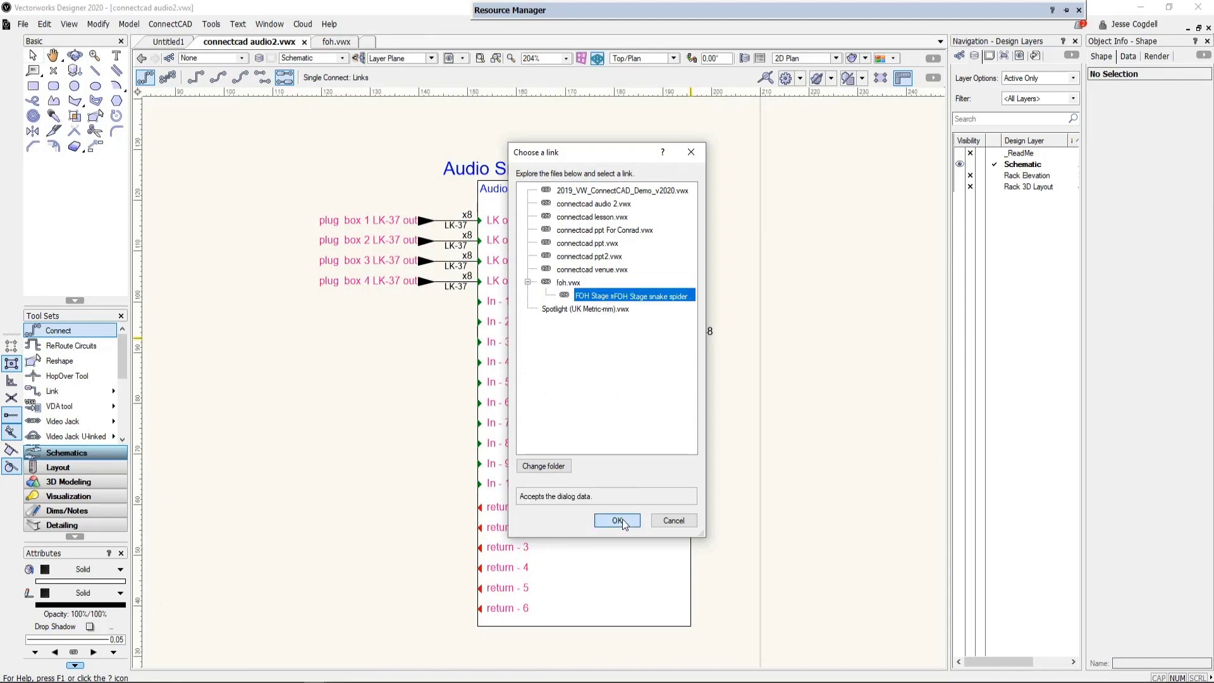
{"action": "left_click", "coordinate": [617, 522]}
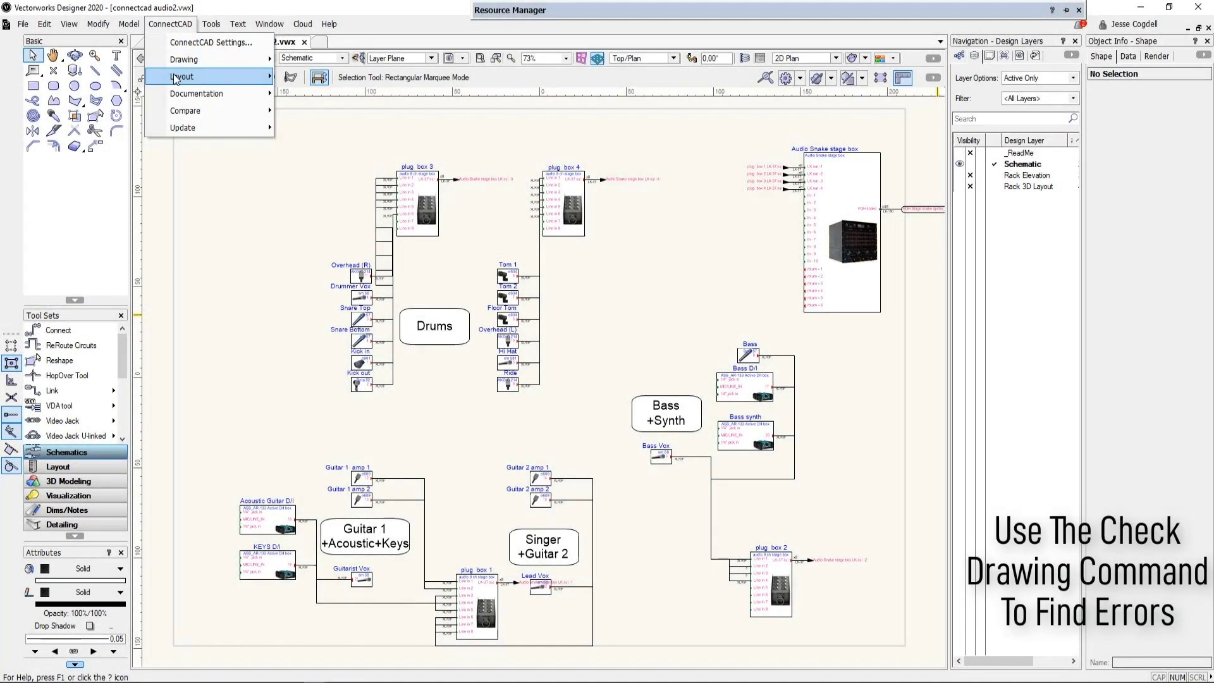
Run Check Drawing on all layers for Sockets, Devices, Circuits and Signals.
{"action": "mouse_move", "coordinate": [183, 66]}
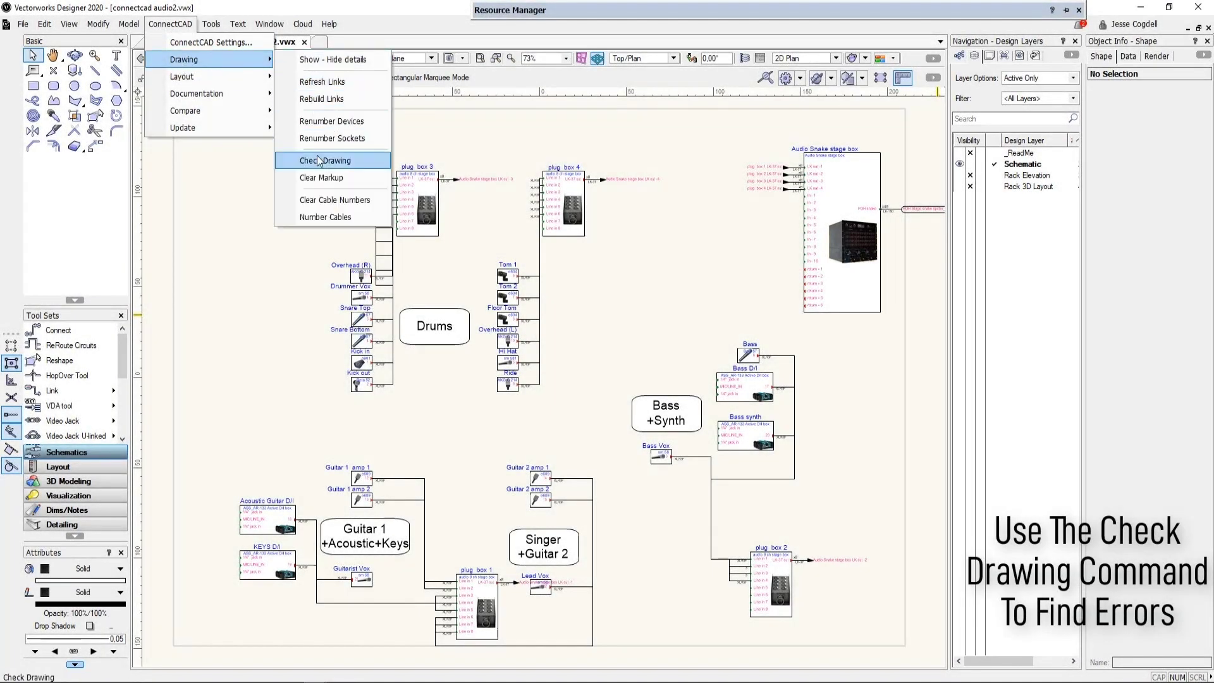
{"action": "left_click", "coordinate": [320, 160]}
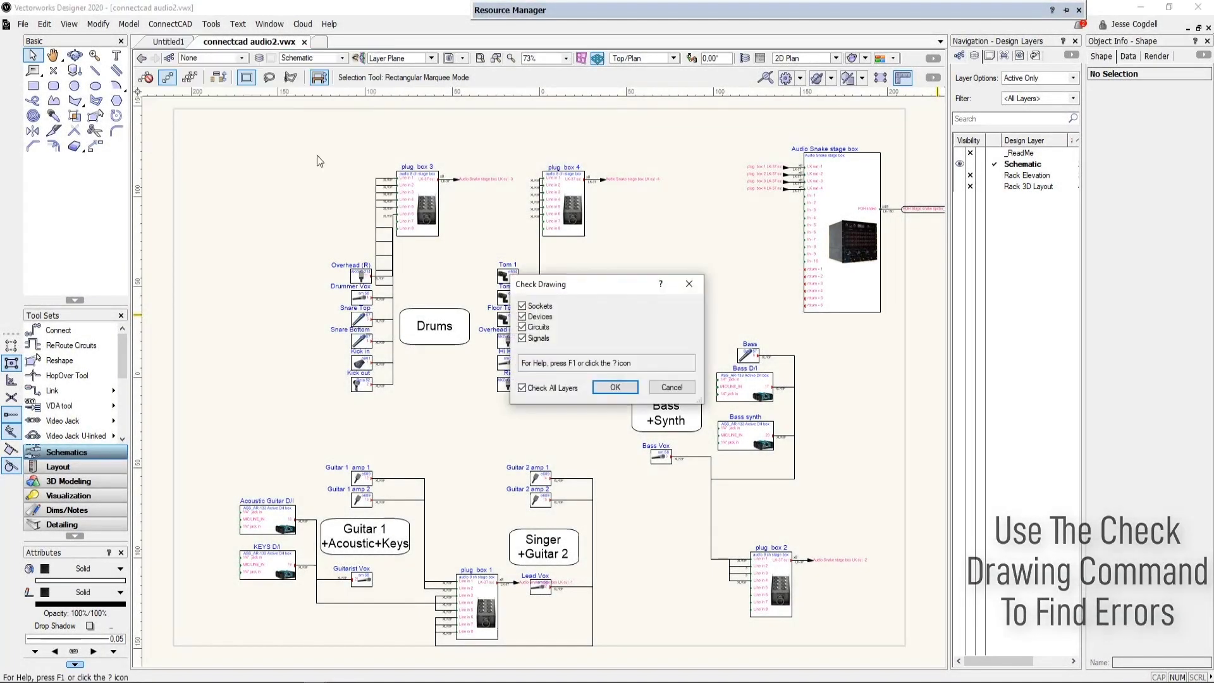
{"action": "left_click", "coordinate": [608, 386]}
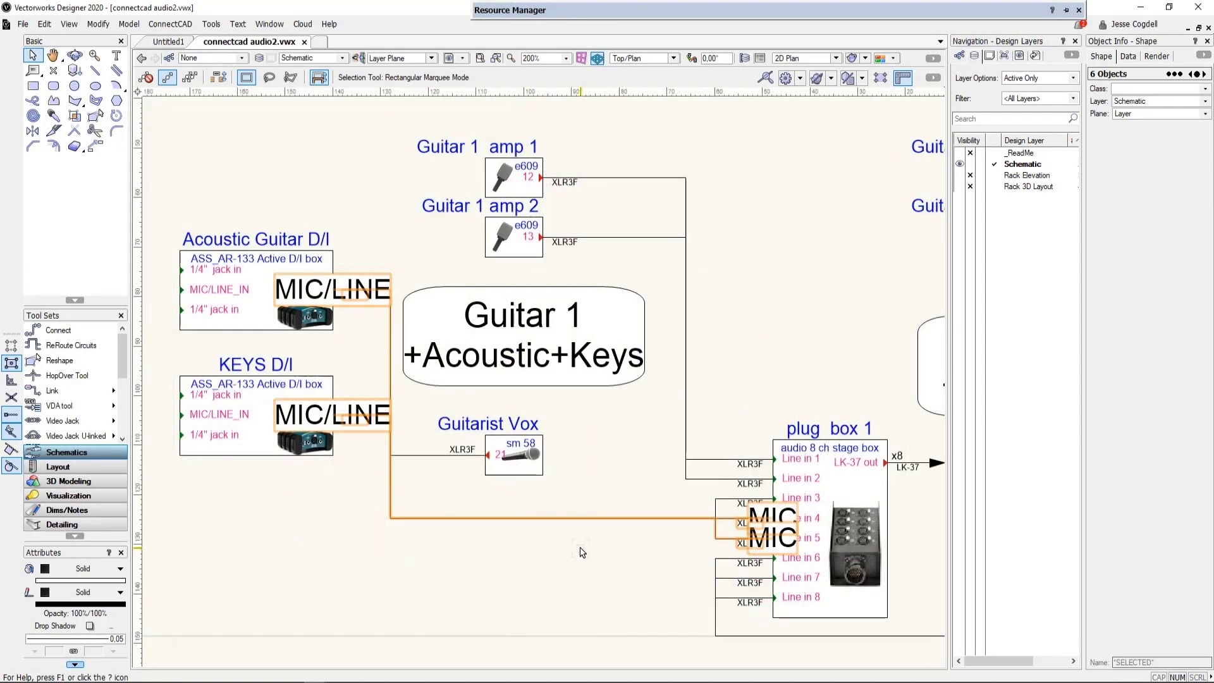
Set plug box 1's Line in 4 and 5 sockets to MIC/LINE signal.
{"action": "double_click", "coordinate": [856, 492]}
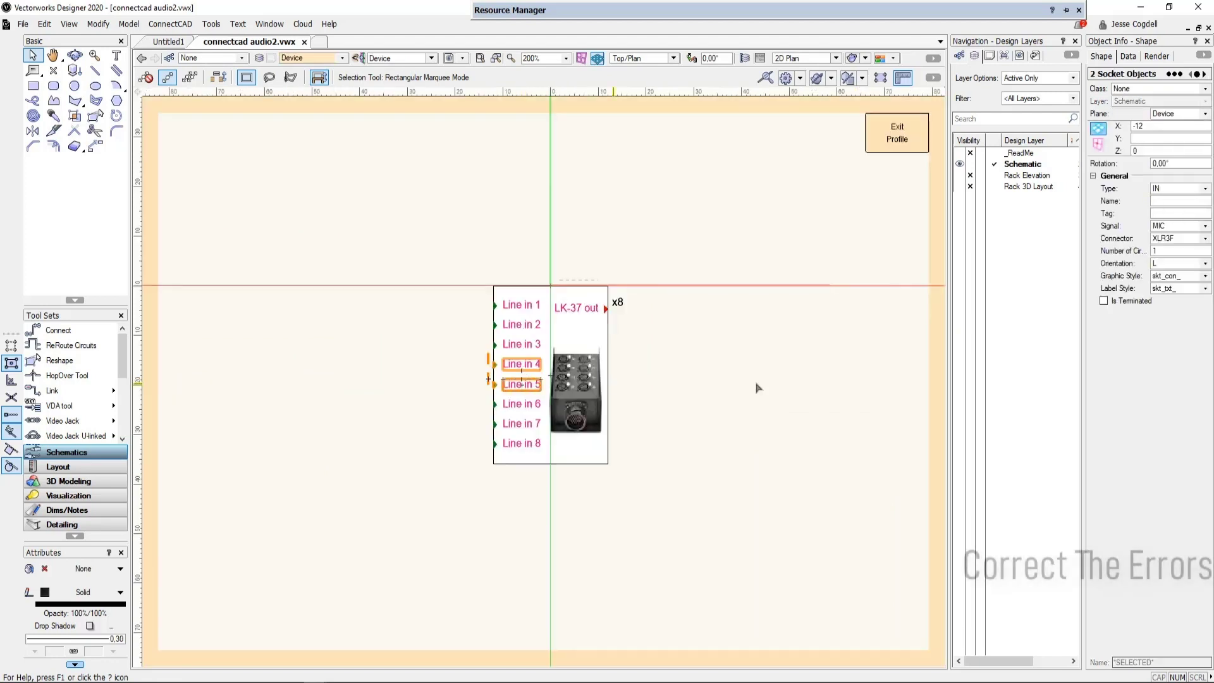
{"action": "left_click", "coordinate": [1206, 226]}
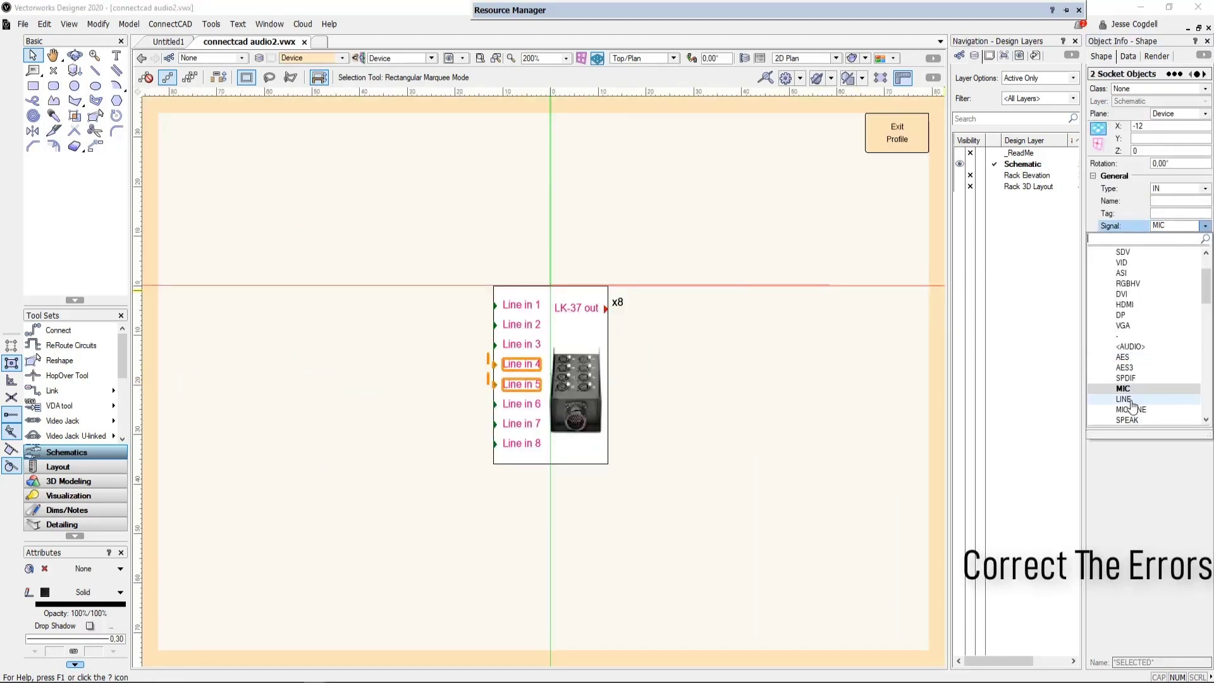
{"action": "left_click", "coordinate": [1131, 409]}
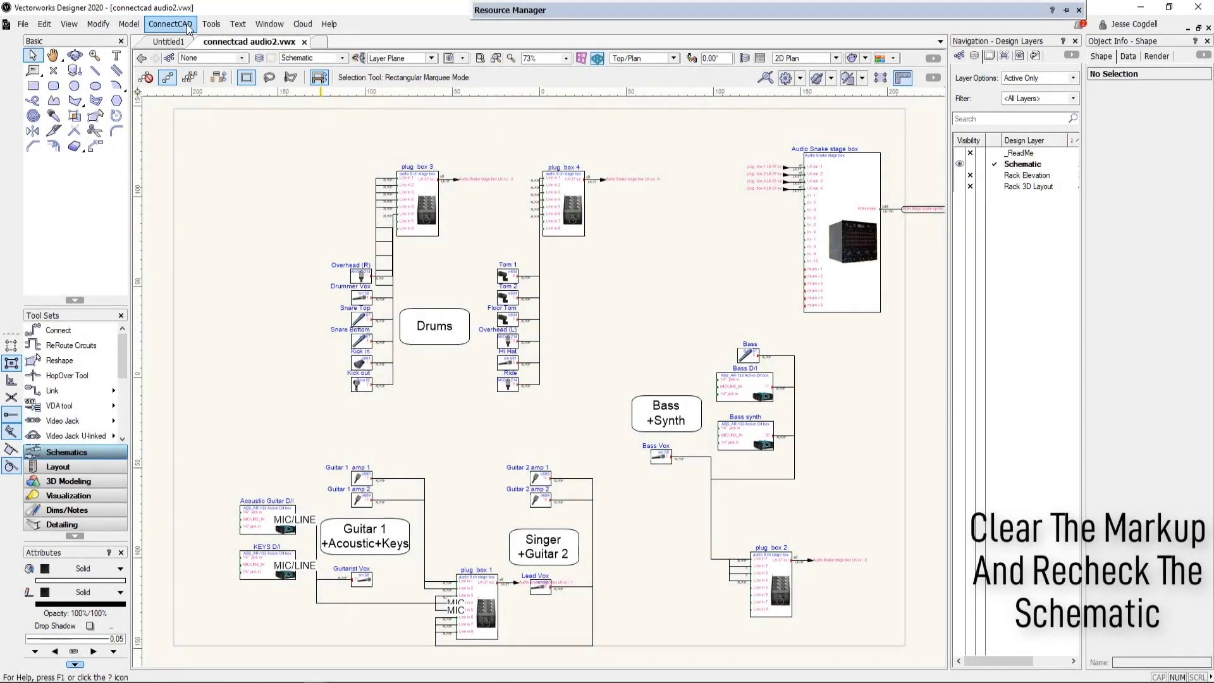
Clear the error markup from the schematic and start Check Drawing again.
{"action": "left_click", "coordinate": [192, 28]}
{"action": "mouse_move", "coordinate": [208, 64]}
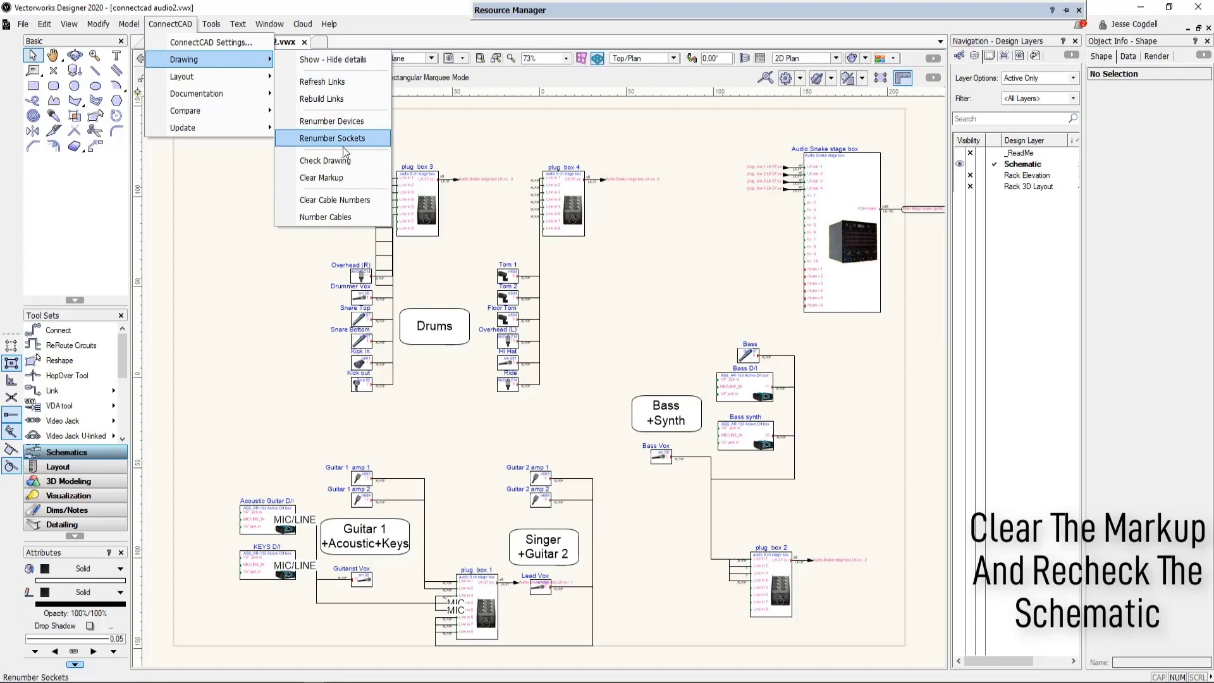
{"action": "left_click", "coordinate": [321, 178]}
{"action": "left_click", "coordinate": [170, 24]}
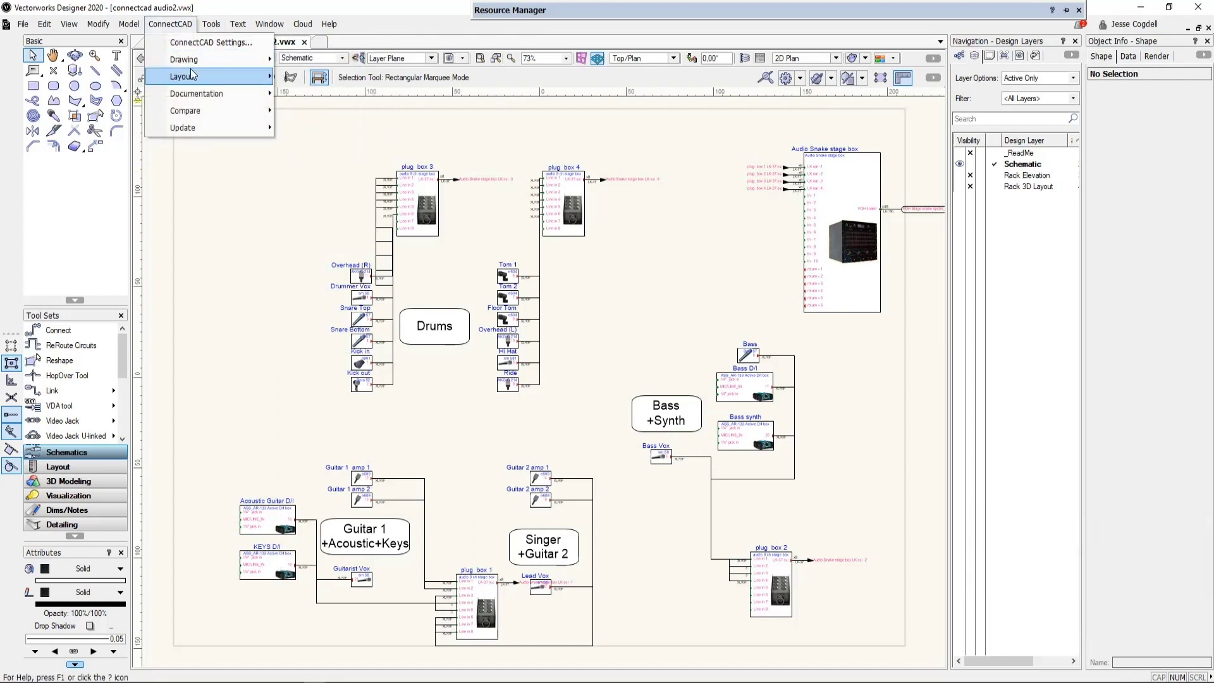
{"action": "mouse_move", "coordinate": [190, 59]}
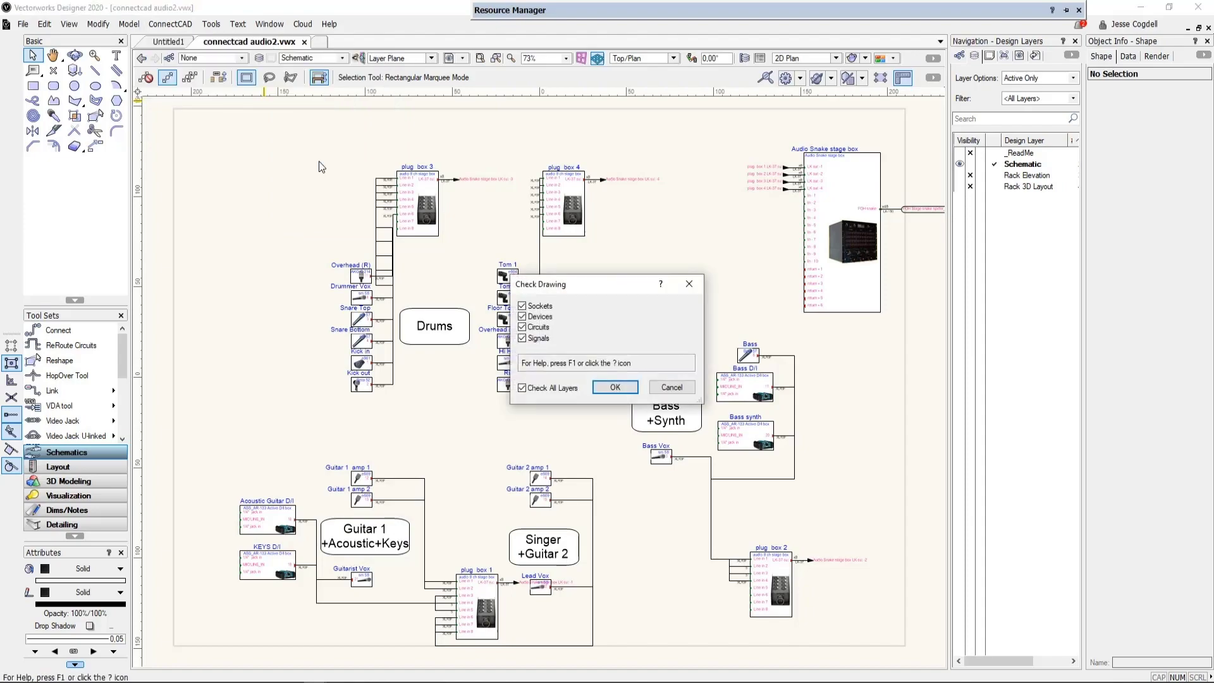
Confirm the recheck across all layers and begin rerouting the drum circuits along one path.
{"action": "left_click", "coordinate": [617, 387]}
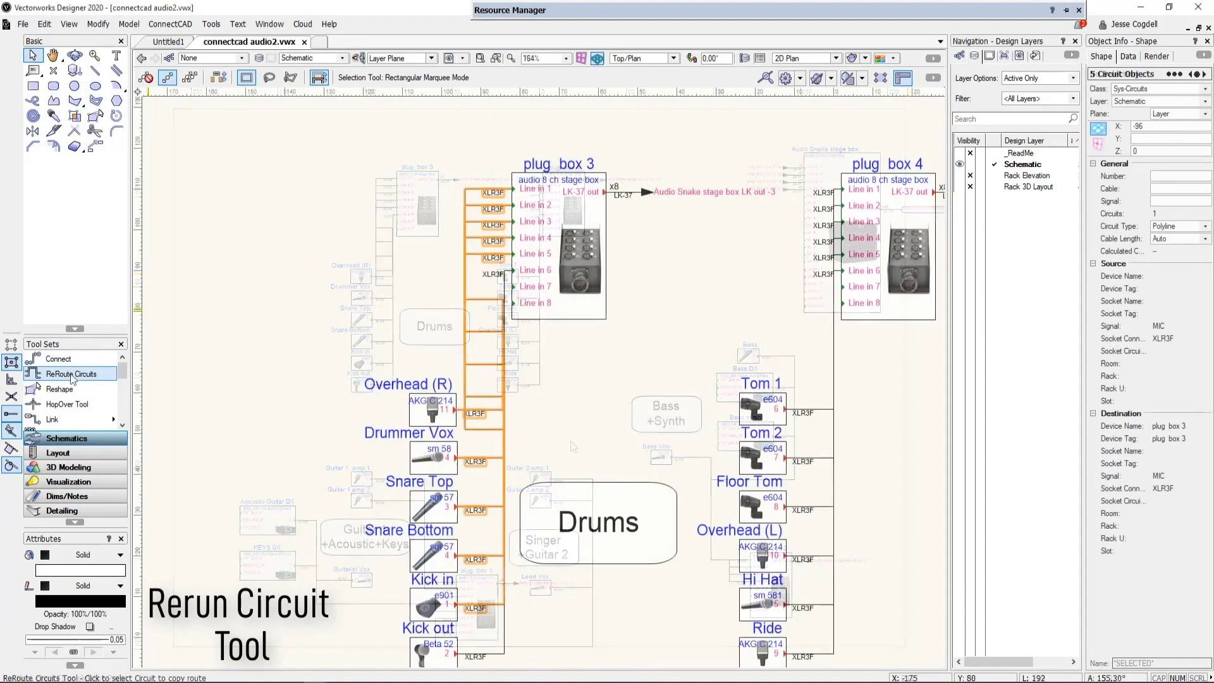
{"action": "left_click", "coordinate": [71, 374]}
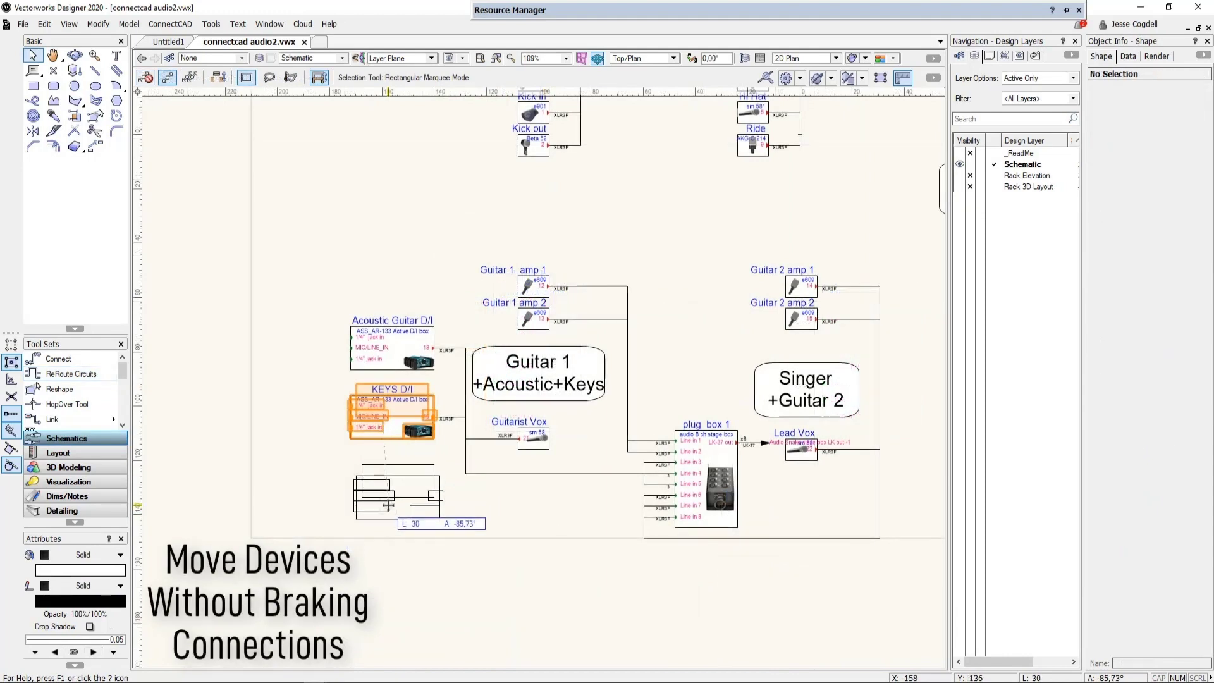
Move the KEYS D/I and Acoustic Guitar D/I boxes lower and add a hopover at the crossing.
{"action": "left_click_drag", "start_coordinate": [403, 411], "coordinate": [398, 495]}
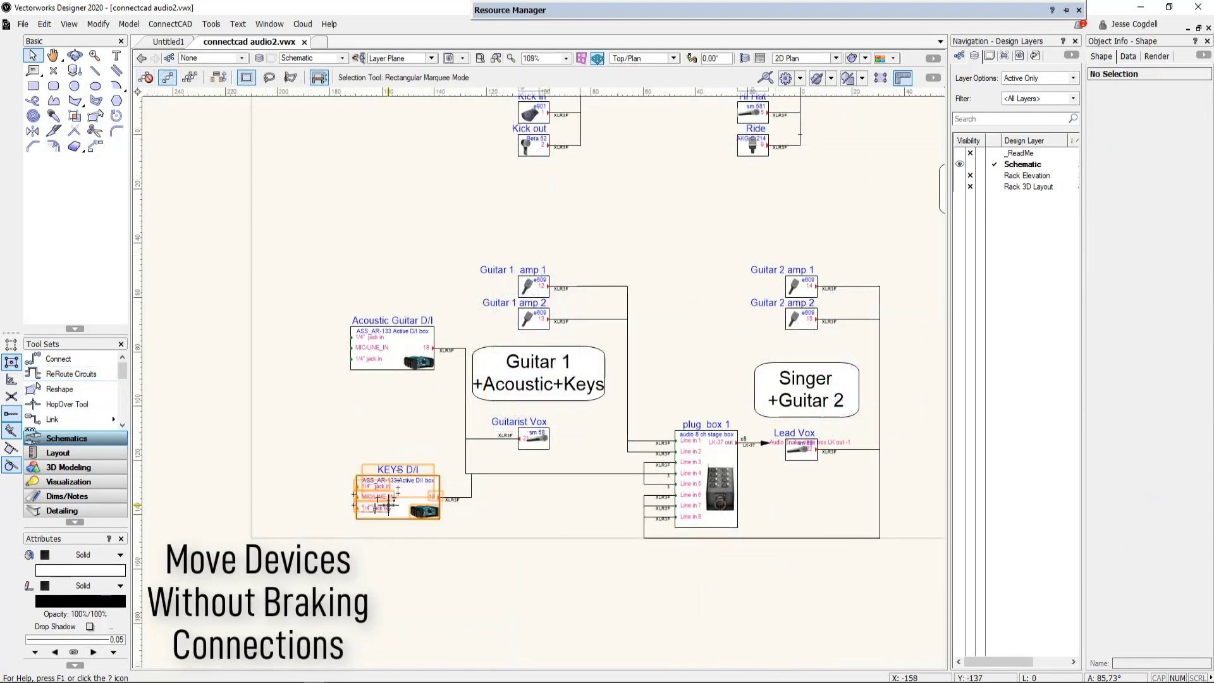
{"action": "left_click_drag", "start_coordinate": [399, 354], "coordinate": [400, 424]}
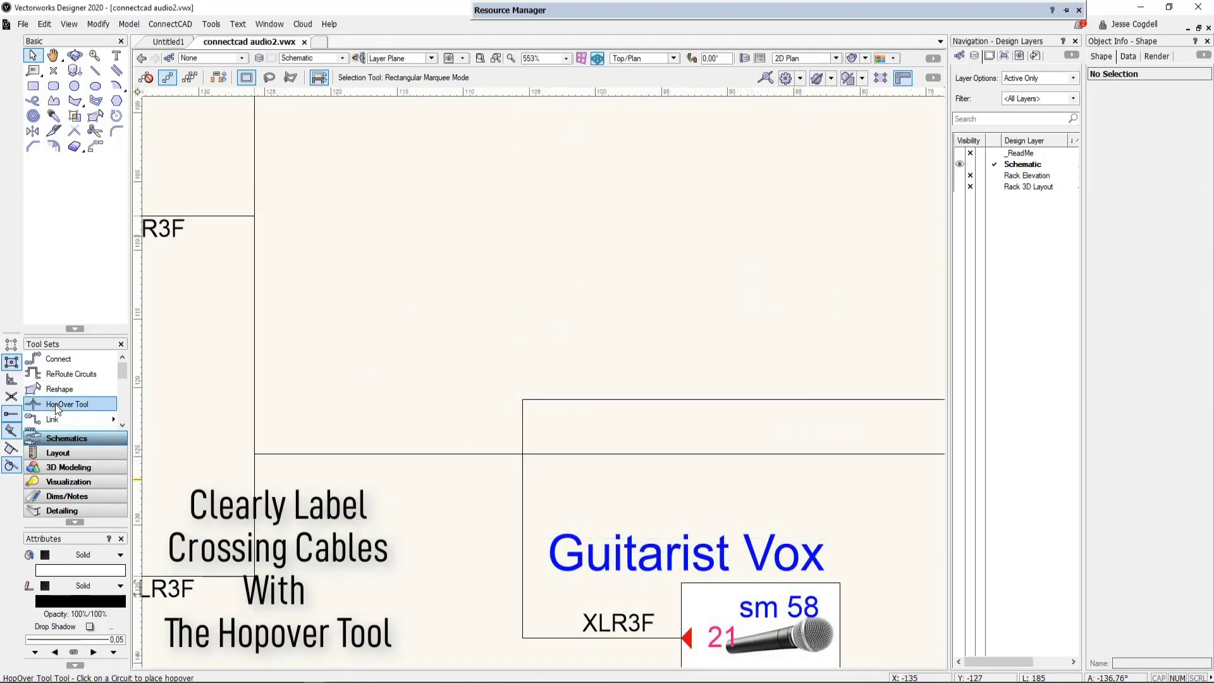
{"action": "left_click", "coordinate": [66, 405]}
{"action": "left_click", "coordinate": [523, 525]}
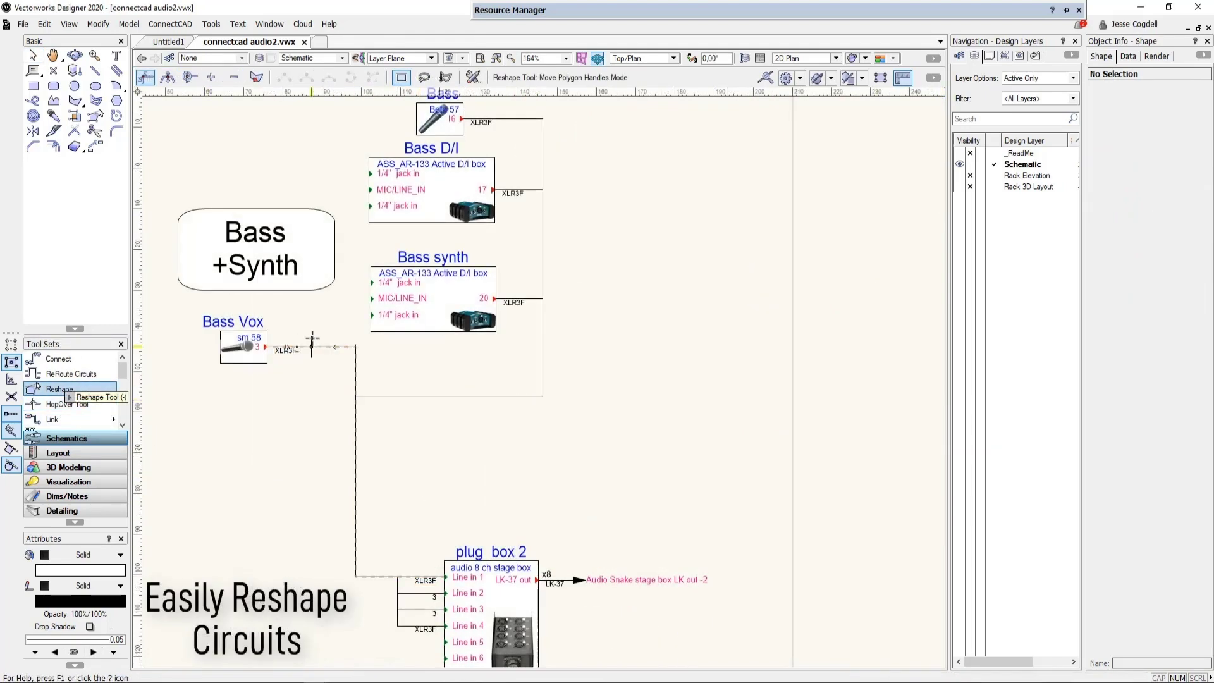
Shift the Bass Vox circuit's vertical run to the left.
{"action": "left_click", "coordinate": [323, 351]}
{"action": "left_click_drag", "start_coordinate": [356, 466], "coordinate": [317, 461]}
{"action": "left_click_drag", "start_coordinate": [317, 461], "coordinate": [316, 461]}
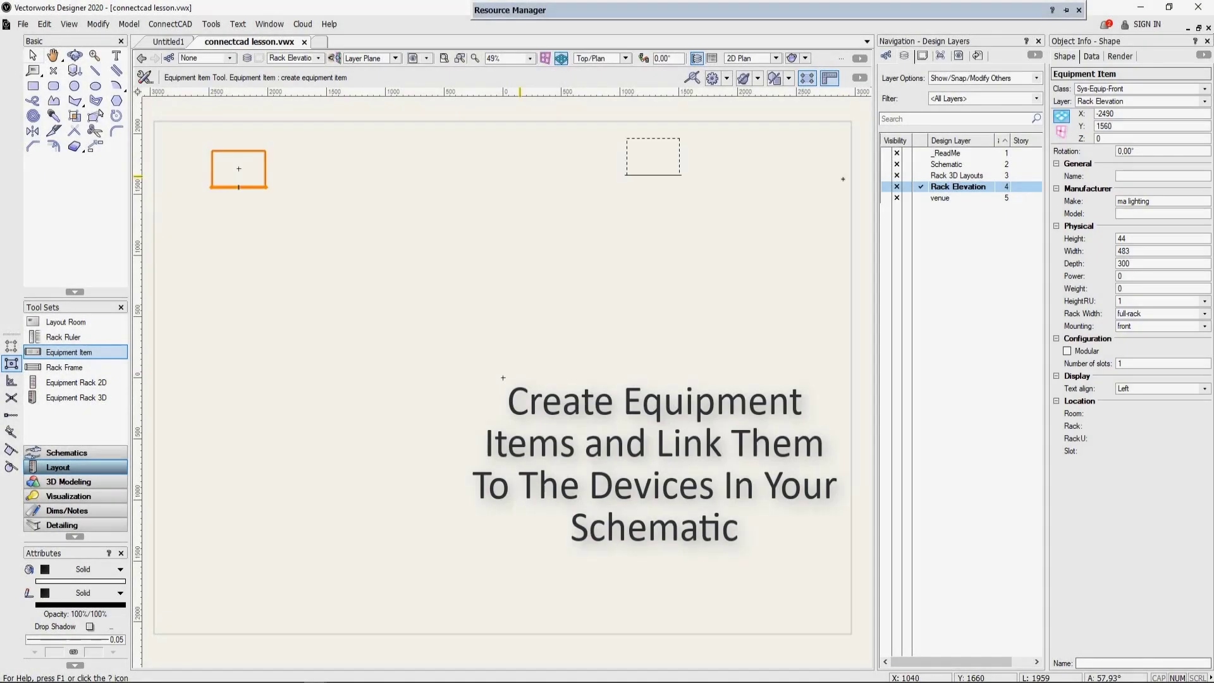
Name the equipment item Primary Console.
{"action": "left_click", "coordinate": [1160, 175]}
{"action": "type", "text": "Primary Console"}
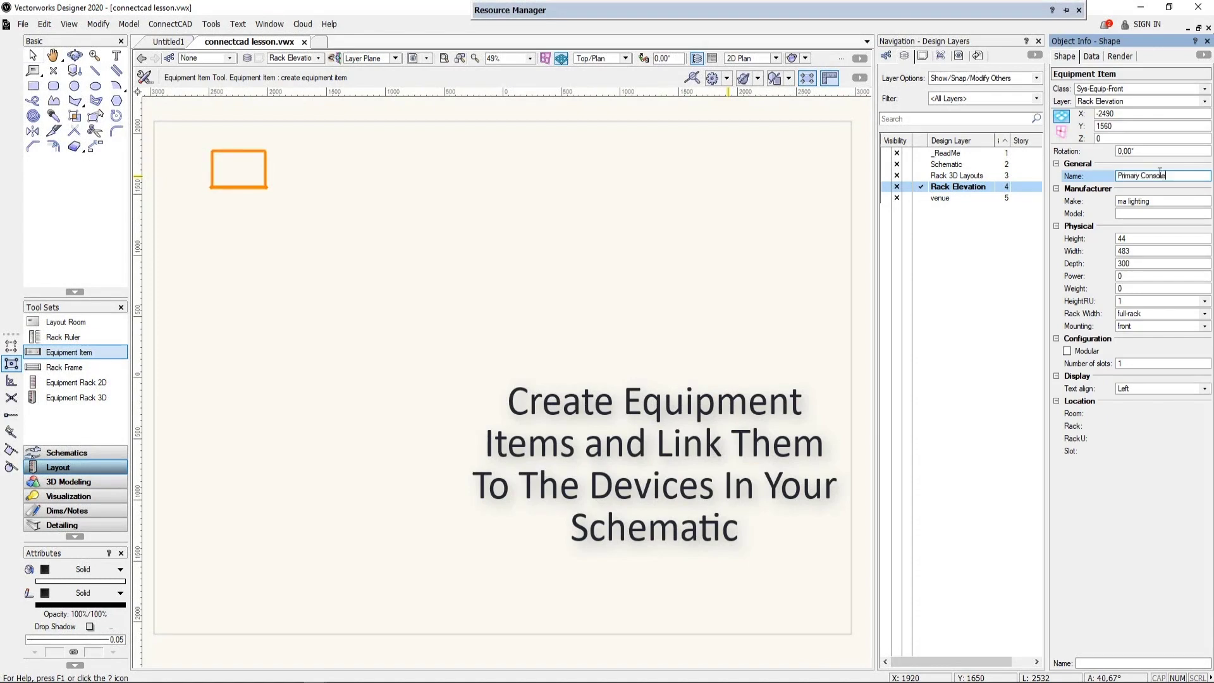
{"action": "key", "text": "Return"}
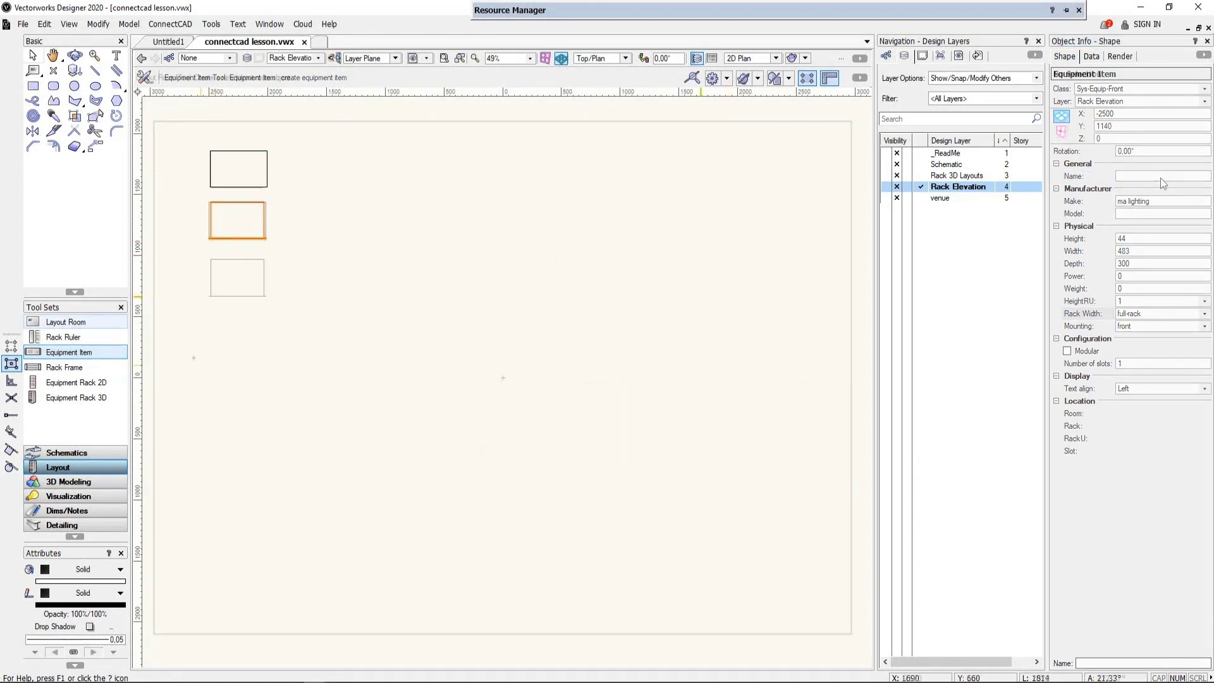
Draw a large layout room and move the top equipment item into the FOH Position room.
{"action": "left_click", "coordinate": [66, 322]}
{"action": "mouse_move", "coordinate": [190, 328]}
{"action": "left_mouse_down"}
{"action": "mouse_move", "coordinate": [371, 545]}
{"action": "mouse_move", "coordinate": [376, 603]}
{"action": "left_mouse_up"}
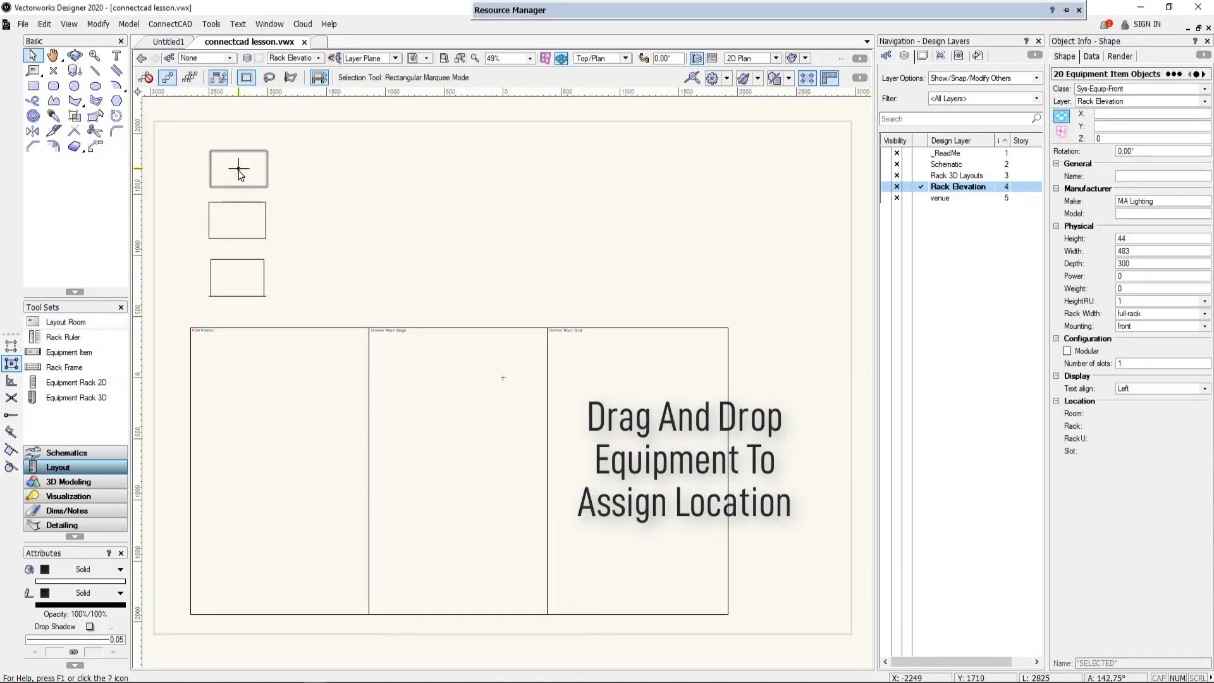
{"action": "left_click_drag", "start_coordinate": [239, 170], "coordinate": [267, 364]}
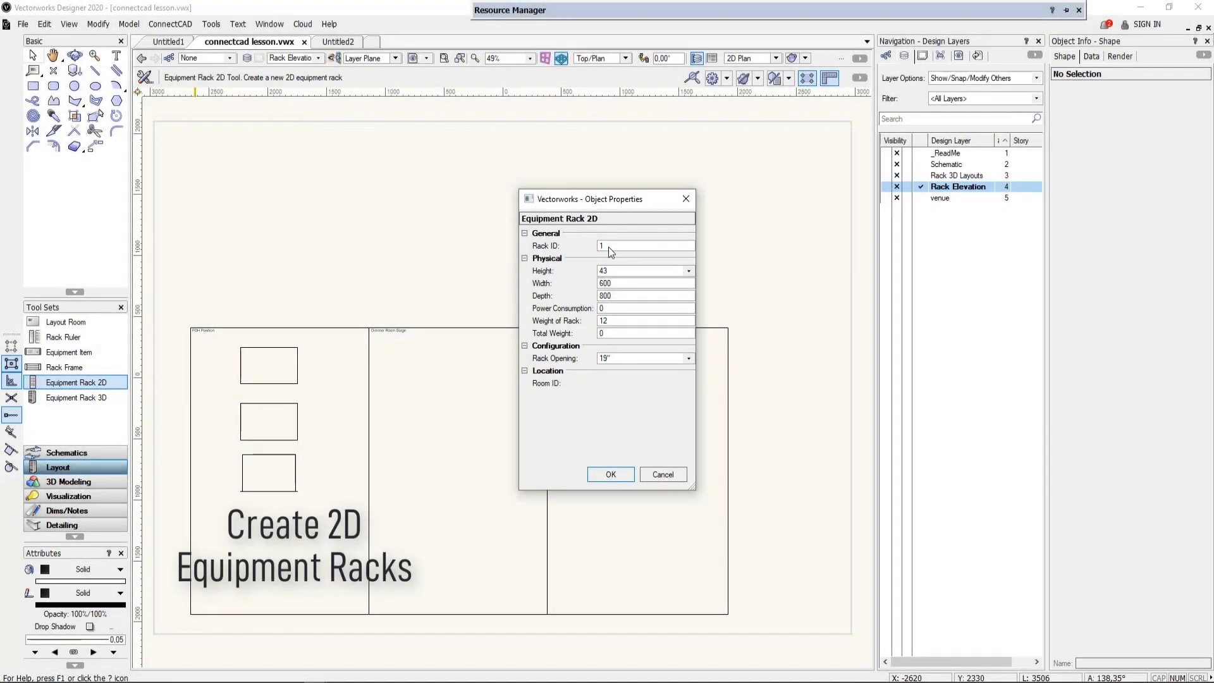
Place two equipment racks side by side with height set to 16.
{"action": "left_click", "coordinate": [688, 271]}
{"action": "left_click", "coordinate": [632, 371]}
{"action": "left_click", "coordinate": [611, 475]}
{"action": "left_click", "coordinate": [460, 260]}
{"action": "key", "text": "x"}
Set the rack ID, move the racks into Dimmer Room Stage and Grid, and insert two equipment items.
{"action": "left_click", "coordinate": [1132, 188]}
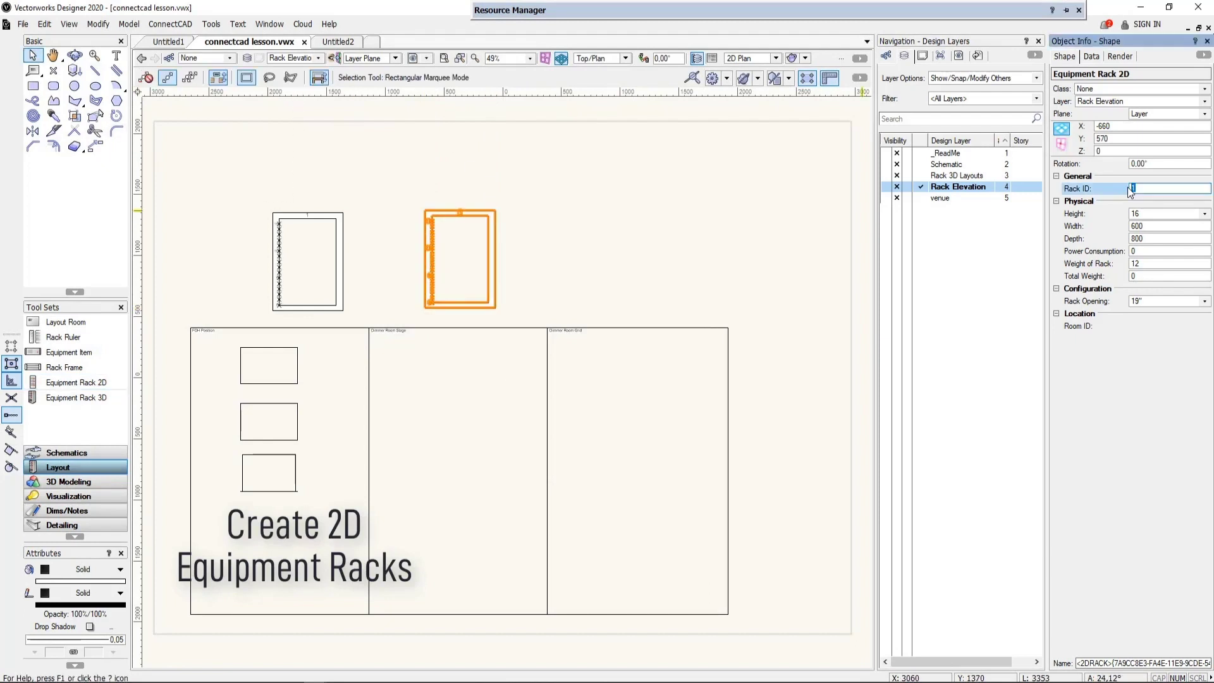
{"action": "left_click", "coordinate": [718, 289]}
{"action": "left_click_drag", "start_coordinate": [314, 218], "coordinate": [466, 431]}
{"action": "left_click_drag", "start_coordinate": [463, 218], "coordinate": [642, 433]}
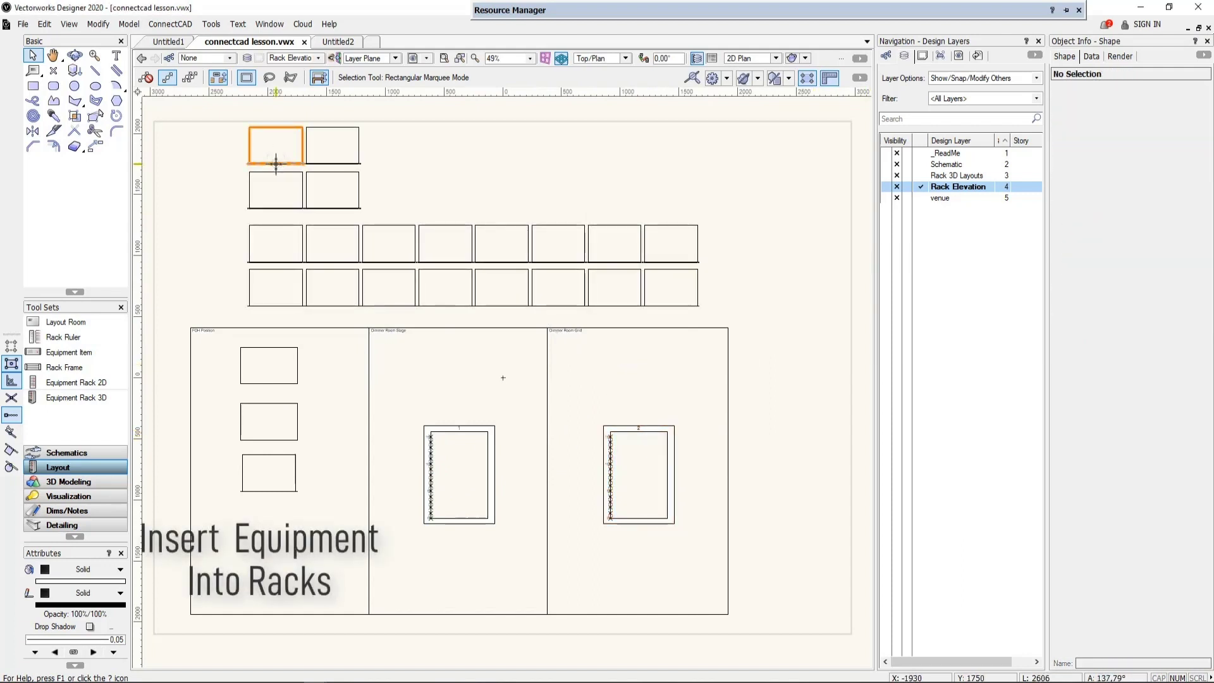
{"action": "left_click_drag", "start_coordinate": [276, 162], "coordinate": [459, 445]}
{"action": "left_click_drag", "start_coordinate": [276, 208], "coordinate": [459, 454]}
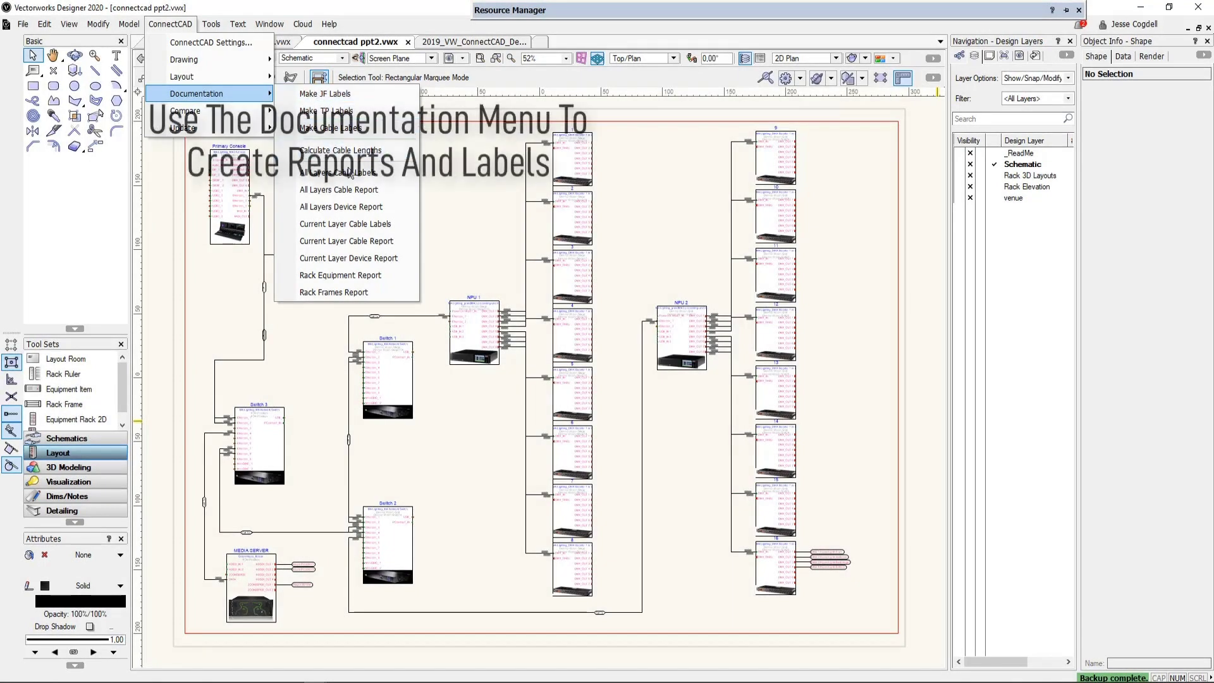
Run All Layers Cable Report, then Convert Report to List, producing All Layers Cable List1.
{"action": "left_click", "coordinate": [358, 191]}
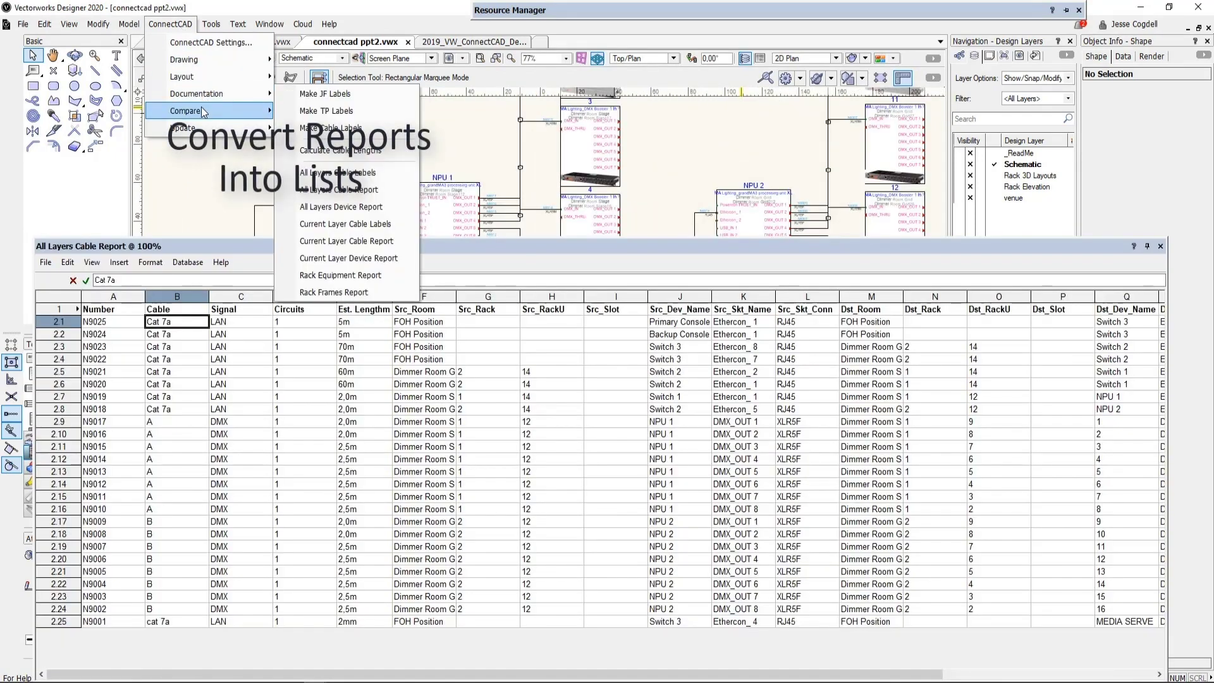
{"action": "mouse_move", "coordinate": [203, 112]}
{"action": "left_click", "coordinate": [317, 112]}
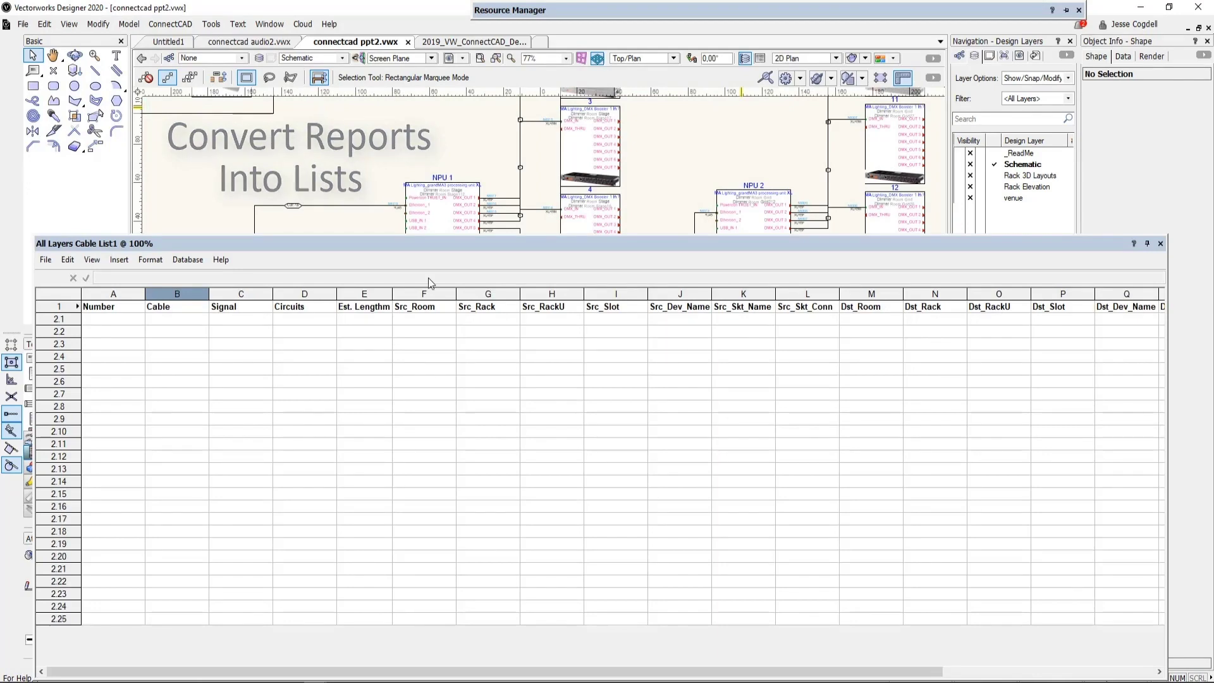